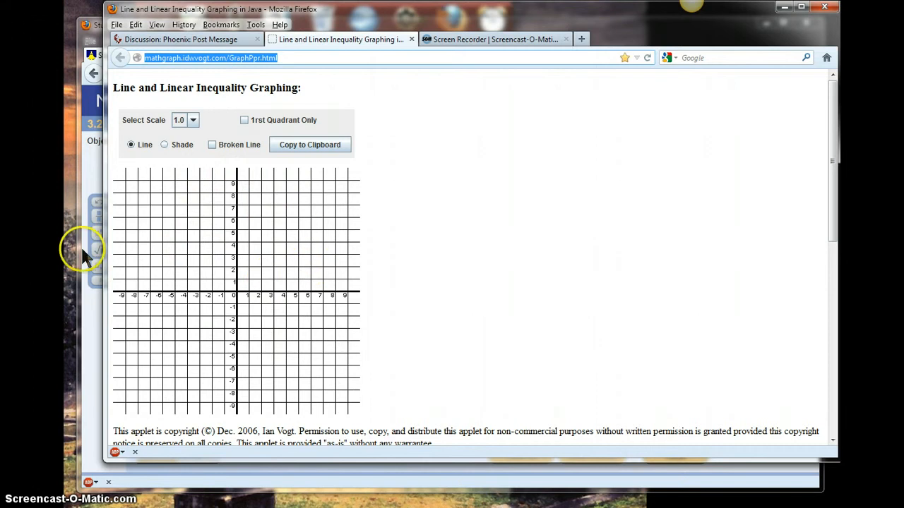
Switch to the Post New Thread forum page
{"action": "left_click", "coordinate": [156, 40]}
{"action": "left_click", "coordinate": [161, 385]}
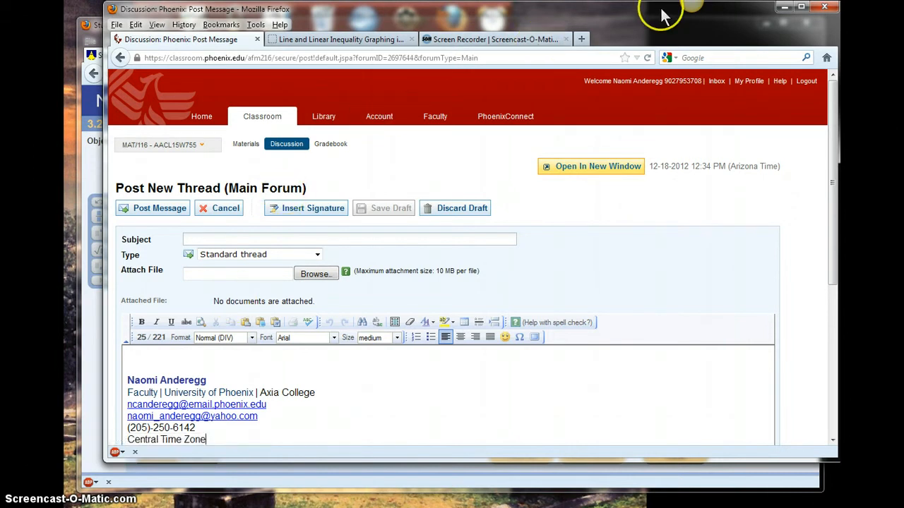
{"action": "mouse_move", "coordinate": [693, 3]}
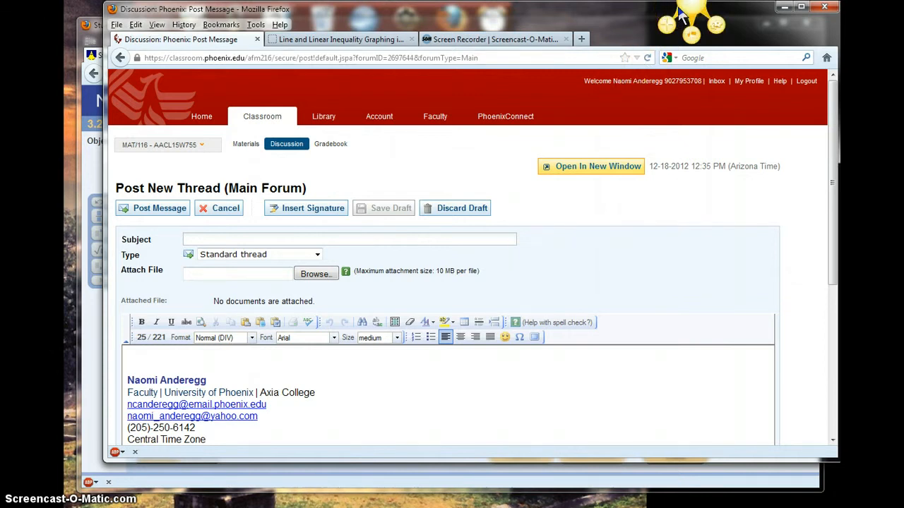
{"action": "left_click", "coordinate": [509, 39]}
{"action": "left_click", "coordinate": [413, 58]}
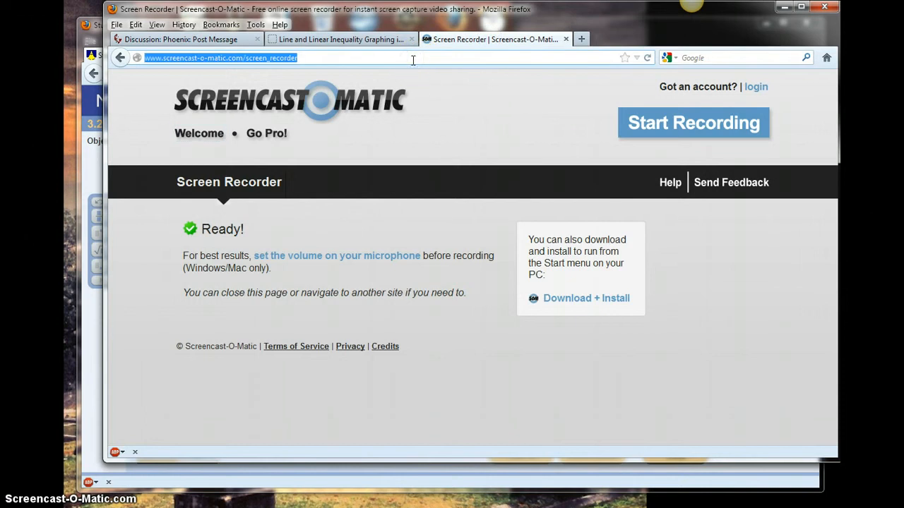
{"action": "key", "text": "ctrl+t"}
{"action": "type", "text": "www.te"}
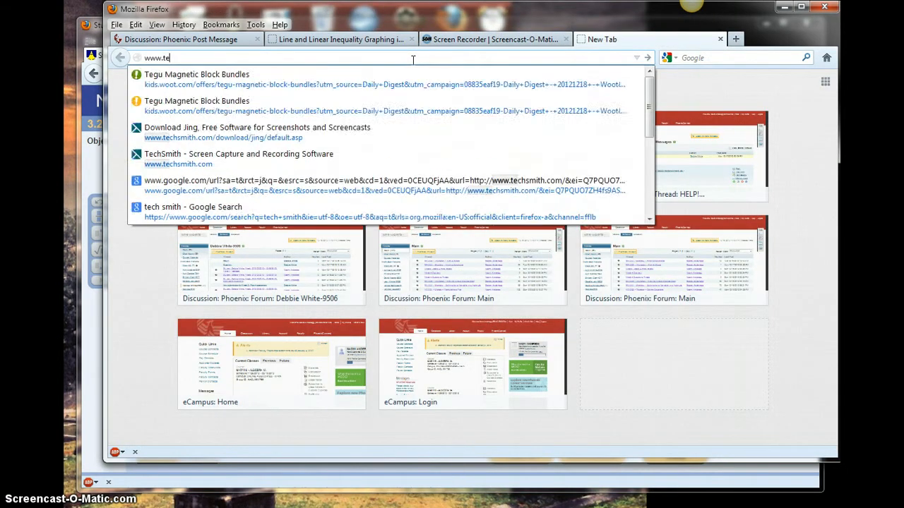
{"action": "type", "text": "chsmithc"}
{"action": "key", "text": "Return"}
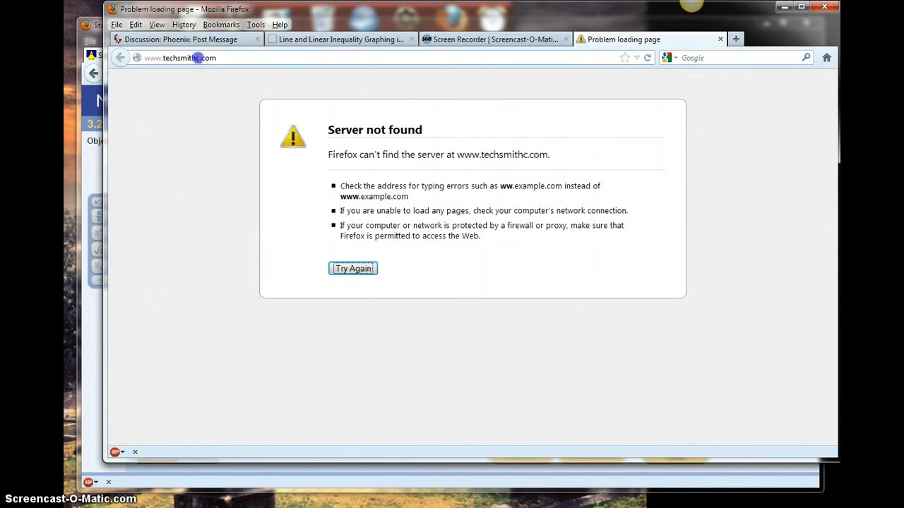
{"action": "left_click", "coordinate": [197, 58]}
{"action": "left_click", "coordinate": [198, 58]}
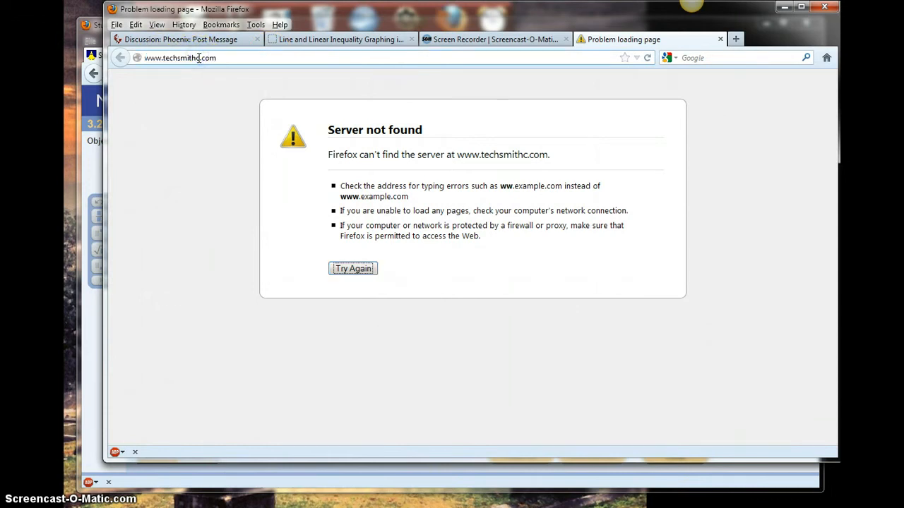
{"action": "key", "text": "BackSpace"}
{"action": "key", "text": "Return"}
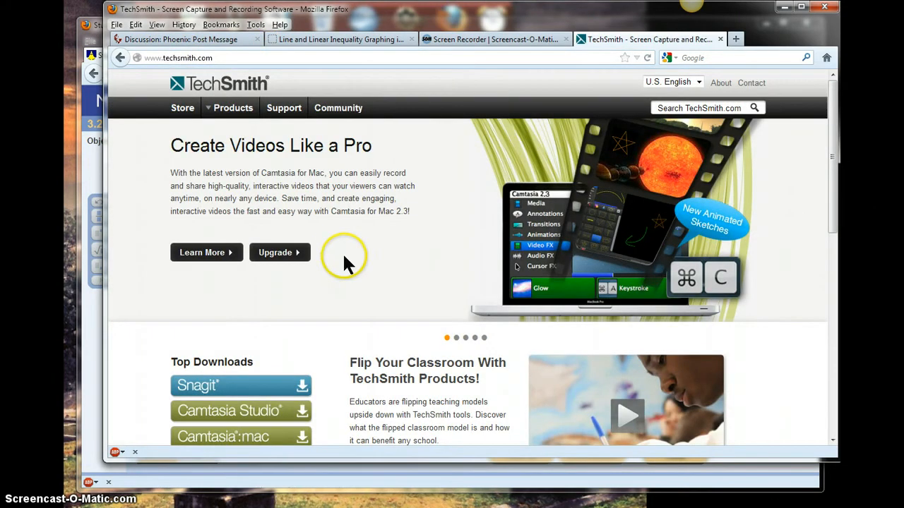
Open the Jing free download page from the TechSmith home page, then close that tab
{"action": "left_click_drag", "start_coordinate": [831, 185], "coordinate": [831, 258]}
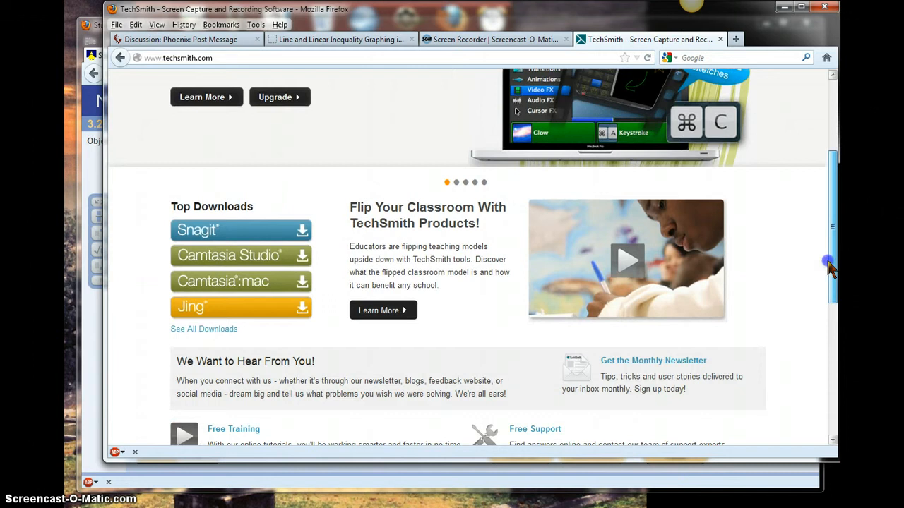
{"action": "left_click", "coordinate": [221, 308]}
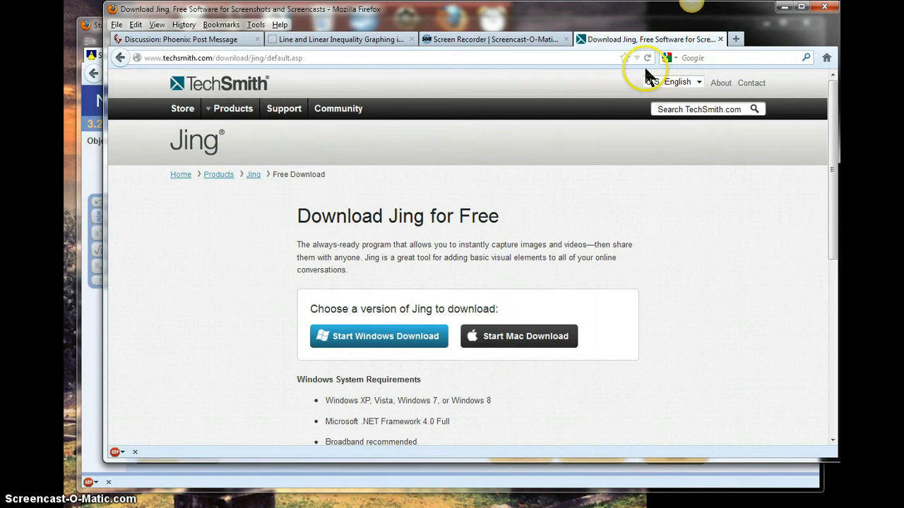
{"action": "left_click", "coordinate": [720, 39]}
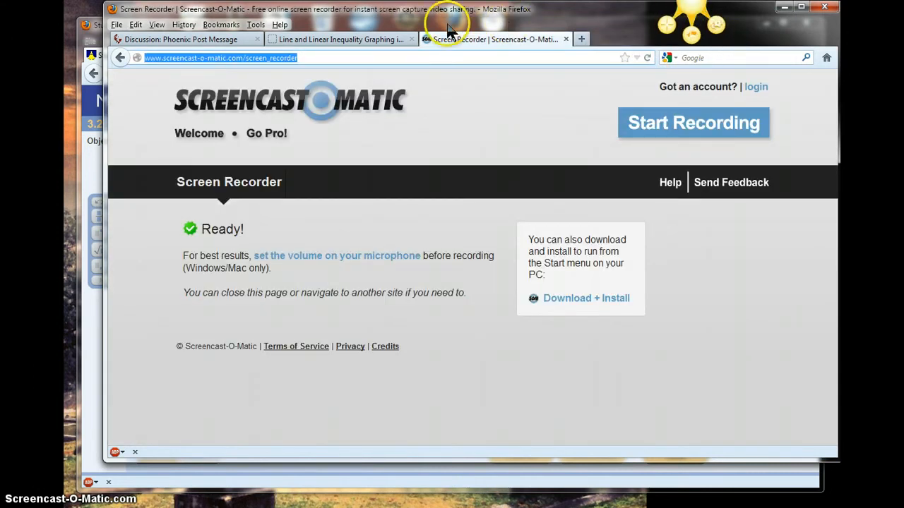
On the line graphing page, plot a line through the points (0, 3) and about (3, 6)
{"action": "left_click", "coordinate": [355, 43]}
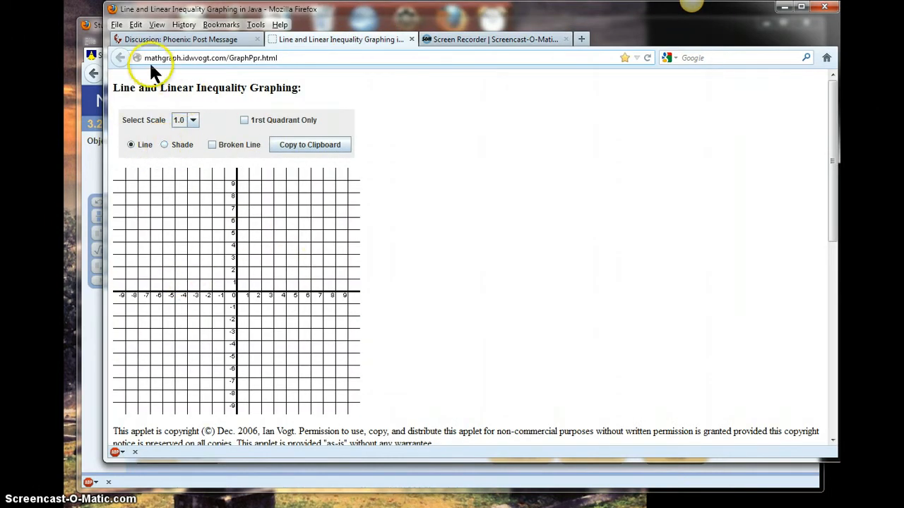
{"action": "left_click", "coordinate": [187, 60]}
{"action": "left_click", "coordinate": [434, 206]}
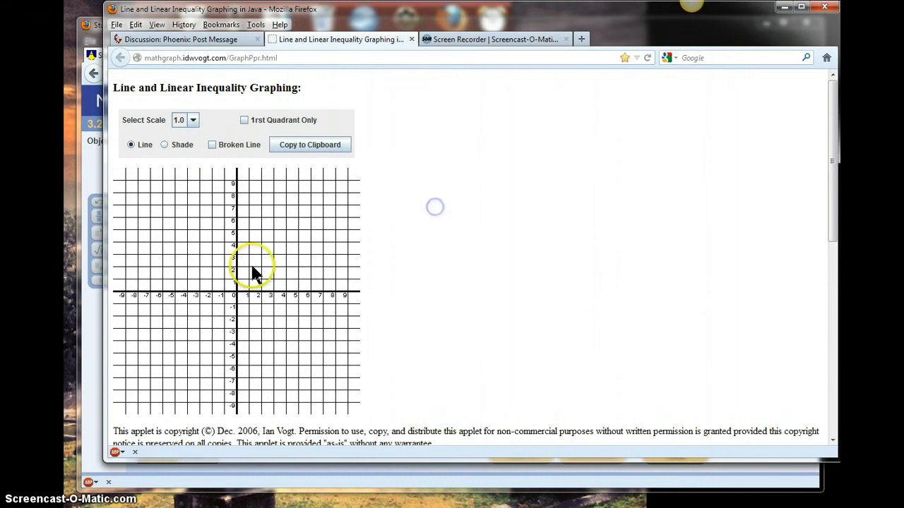
{"action": "left_click", "coordinate": [236, 255]}
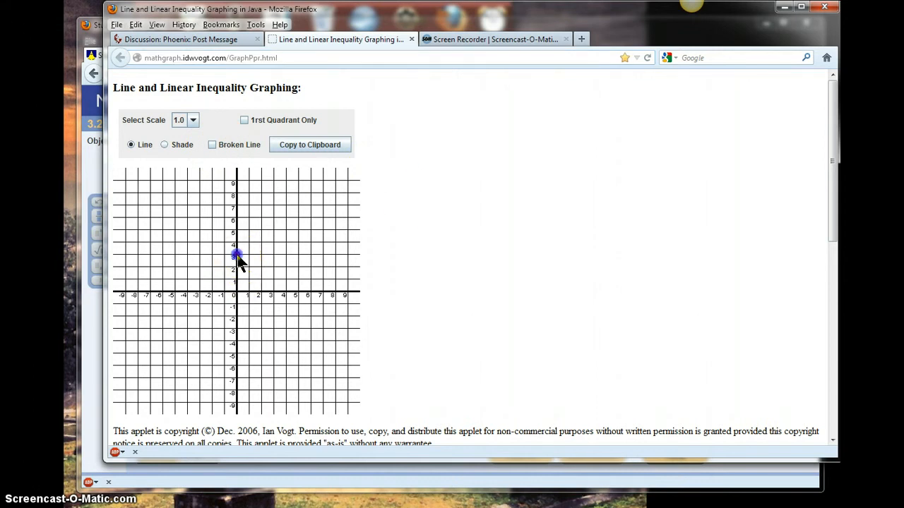
{"action": "left_click", "coordinate": [272, 221]}
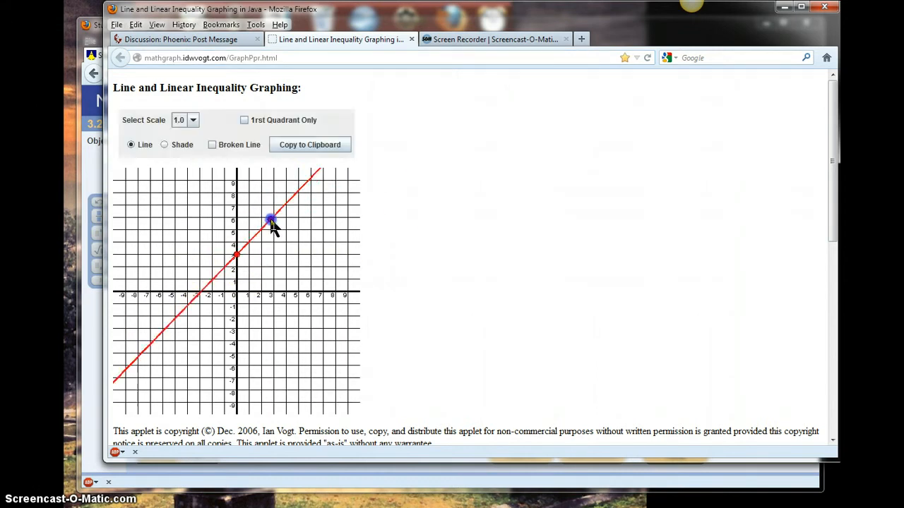
{"action": "left_click_drag", "start_coordinate": [273, 219], "coordinate": [275, 217]}
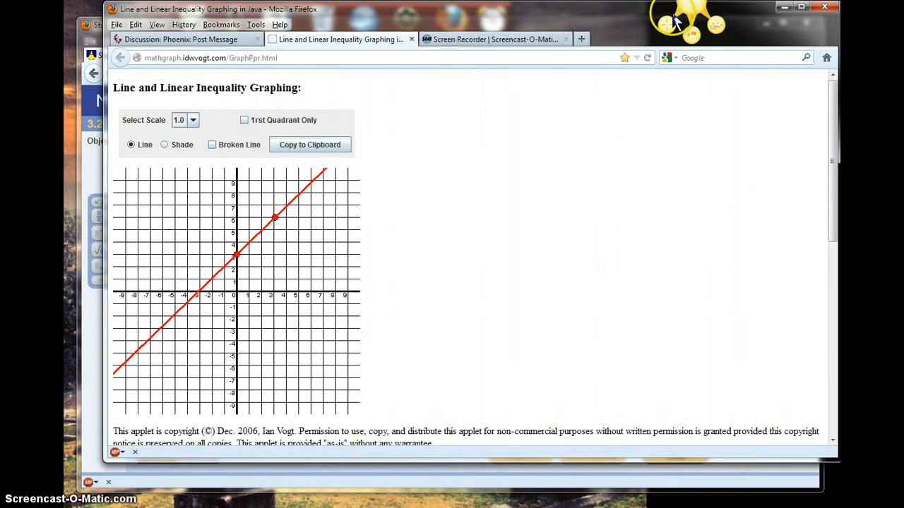
Capture the graph area as an image with Jing and share it to Screencast.com
{"action": "left_click", "coordinate": [312, 145]}
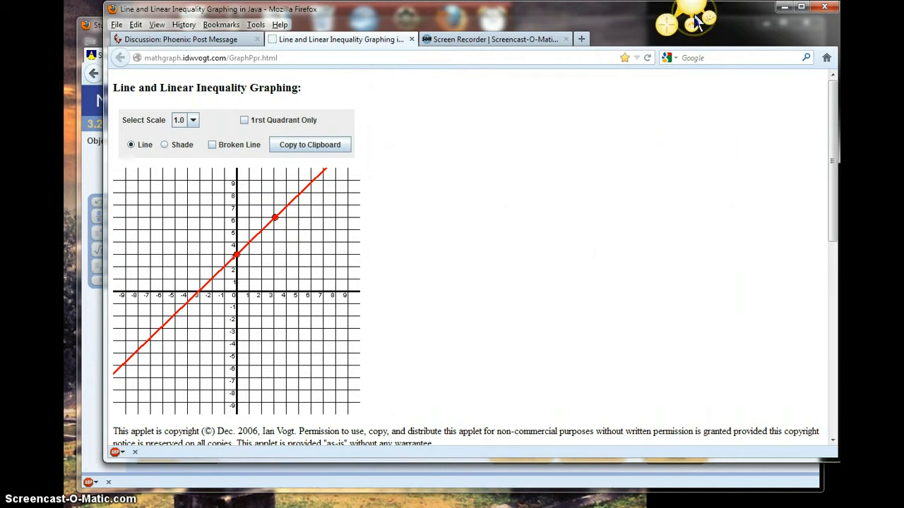
{"action": "left_click", "coordinate": [667, 29]}
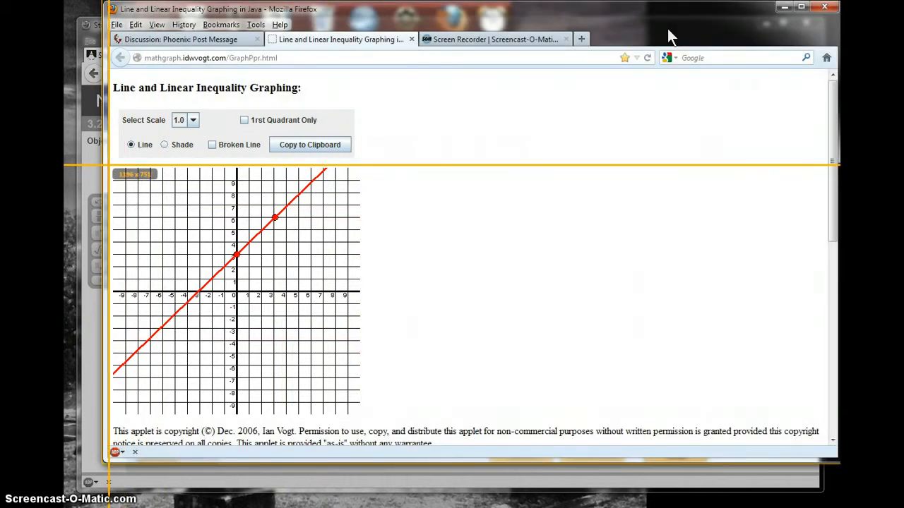
{"action": "left_click_drag", "start_coordinate": [110, 168], "coordinate": [359, 416]}
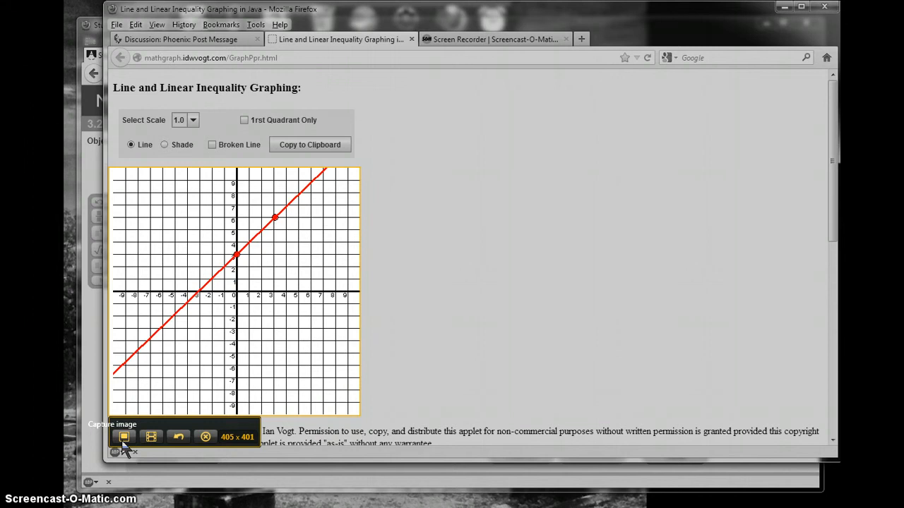
{"action": "left_click", "coordinate": [123, 438]}
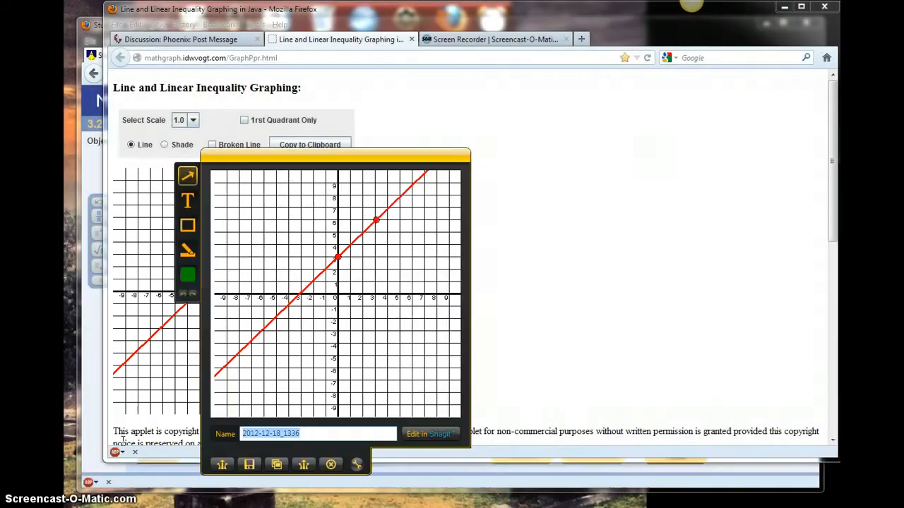
{"action": "left_click", "coordinate": [220, 467]}
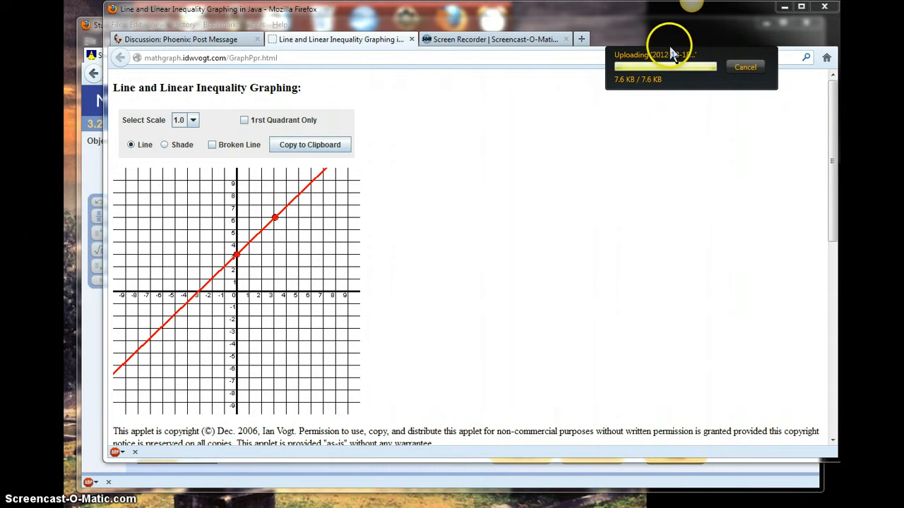
Open the shared Screencast.com image link in a new tab
{"action": "left_click", "coordinate": [540, 42]}
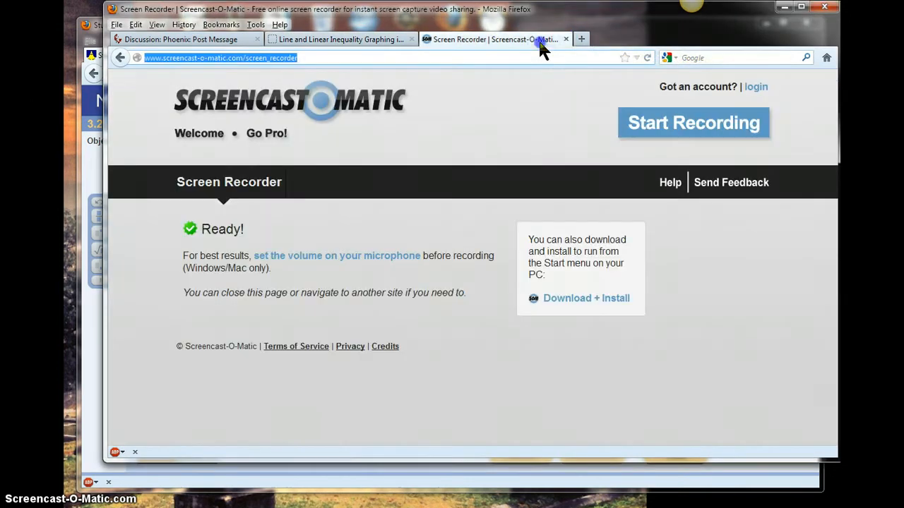
{"action": "key", "text": "ctrl+t"}
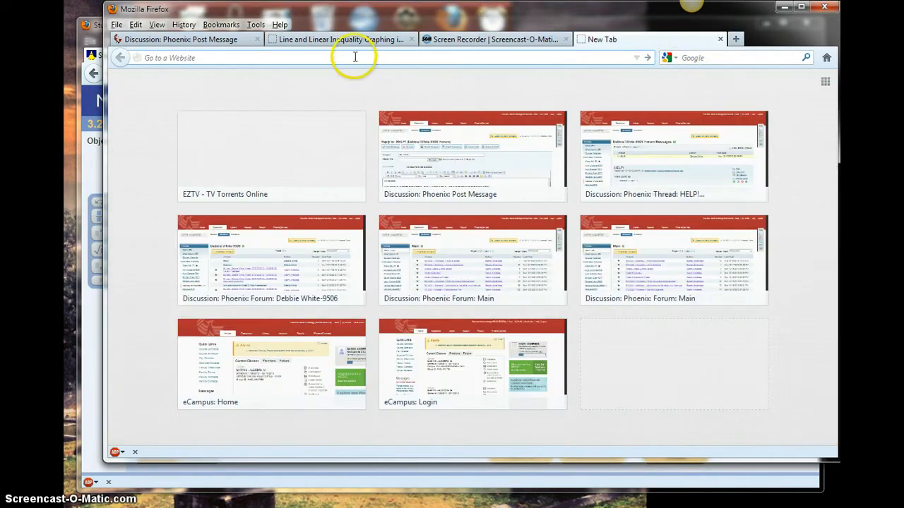
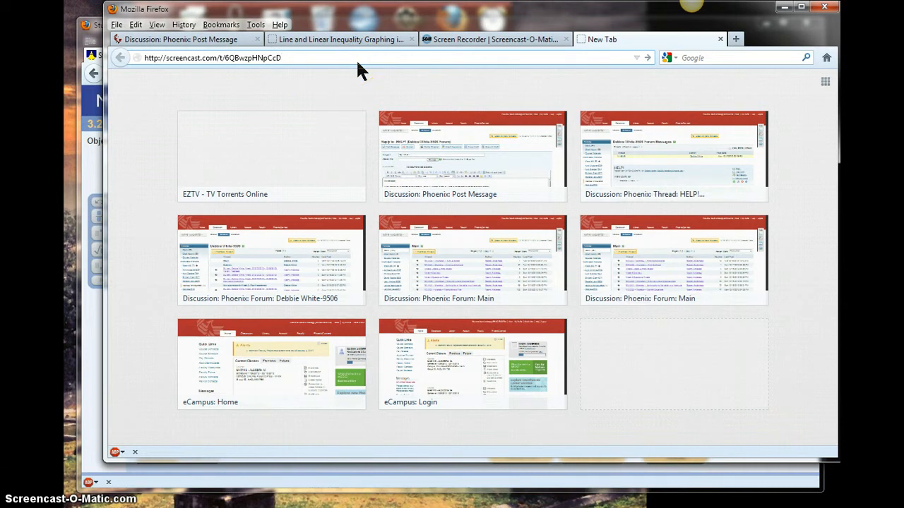
{"action": "key", "text": "Return"}
Copy the graph image from the Screencast.com page
{"action": "left_click", "coordinate": [355, 156]}
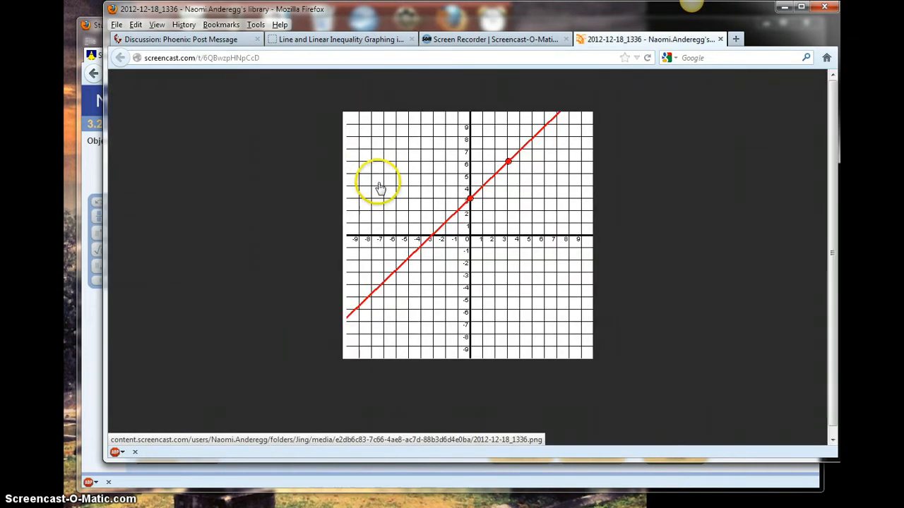
{"action": "right_click", "coordinate": [429, 228]}
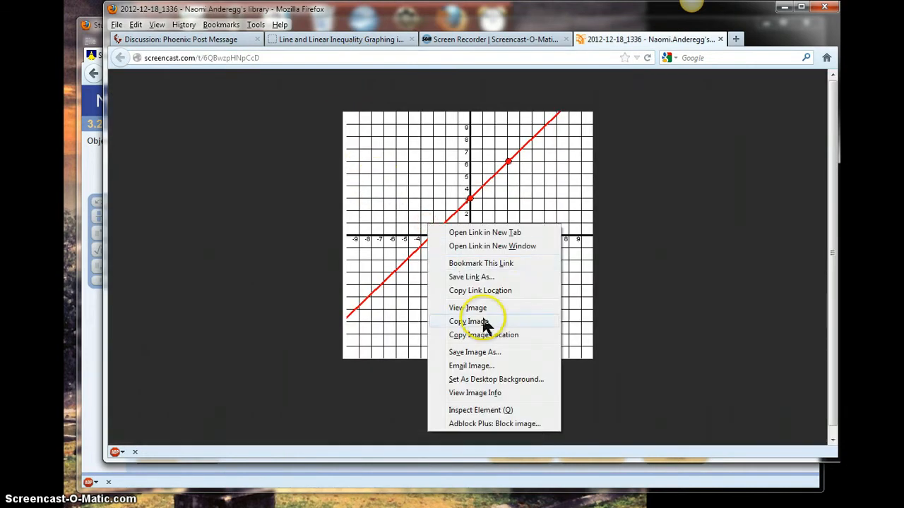
{"action": "left_click", "coordinate": [468, 321]}
Paste the graph image at the top of the forum post's message body
{"action": "left_click", "coordinate": [214, 40]}
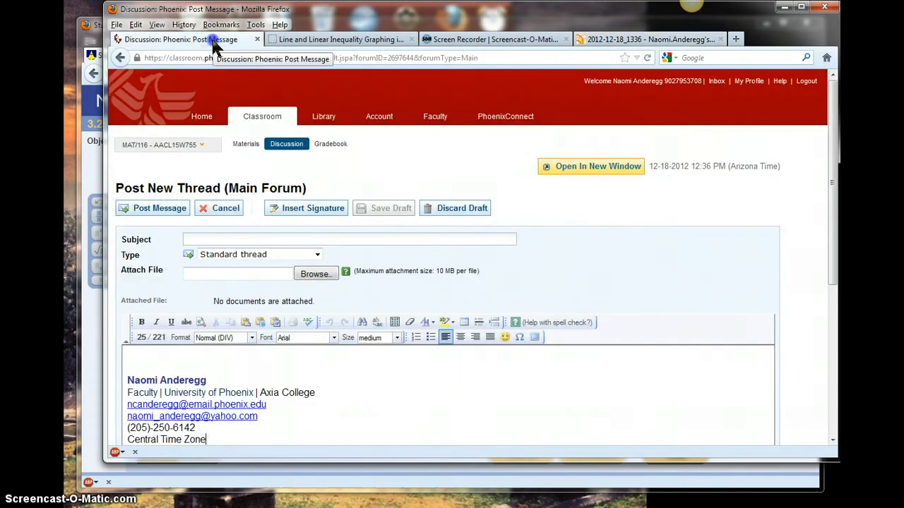
{"action": "left_click", "coordinate": [132, 360]}
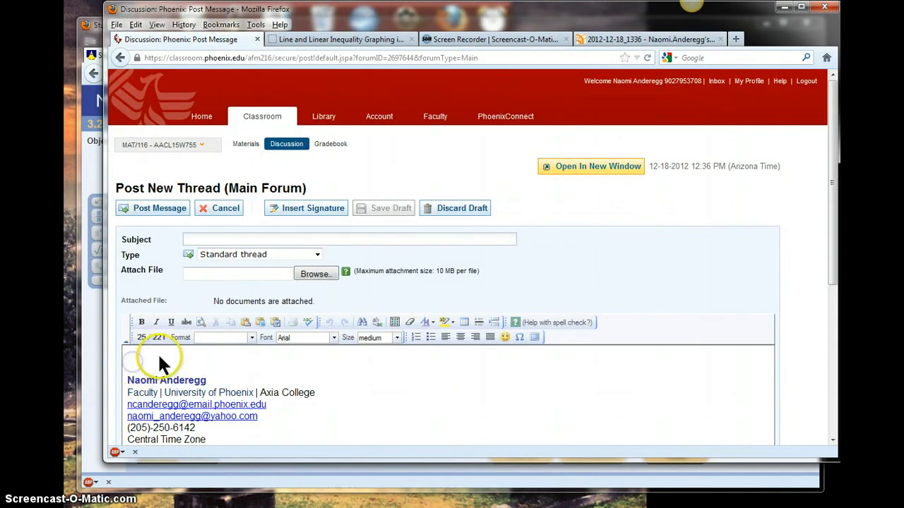
{"action": "key", "text": "ctrl+v"}
Shrink the pasted graph image in the message body to roughly two-thirds of its size
{"action": "mouse_move", "coordinate": [158, 352]}
{"action": "left_mouse_down"}
{"action": "mouse_move", "coordinate": [179, 374]}
{"action": "mouse_move", "coordinate": [413, 366]}
{"action": "left_mouse_up"}
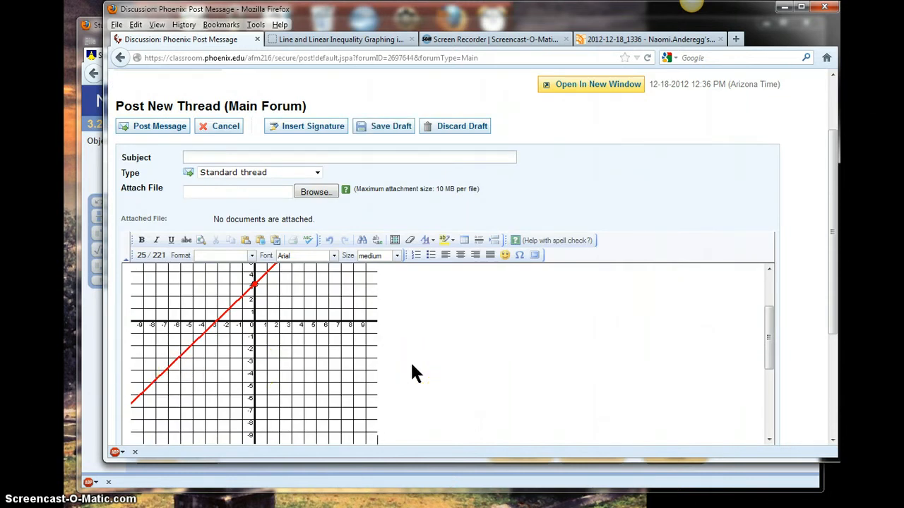
{"action": "left_click", "coordinate": [364, 416]}
{"action": "left_click_drag", "start_coordinate": [376, 442], "coordinate": [306, 357]}
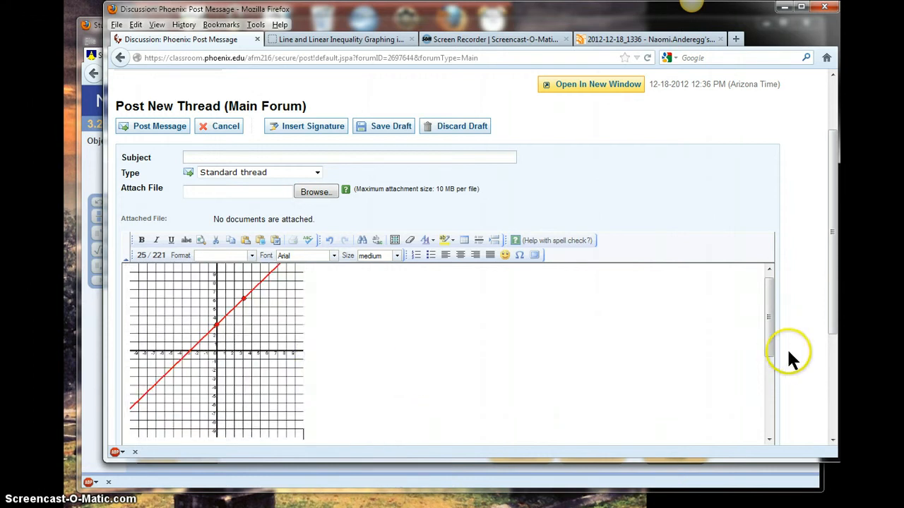
{"action": "mouse_move", "coordinate": [764, 347]}
{"action": "left_mouse_down"}
{"action": "mouse_move", "coordinate": [764, 309]}
{"action": "mouse_move", "coordinate": [758, 409]}
{"action": "mouse_move", "coordinate": [760, 346]}
{"action": "mouse_move", "coordinate": [750, 343]}
{"action": "left_mouse_up"}
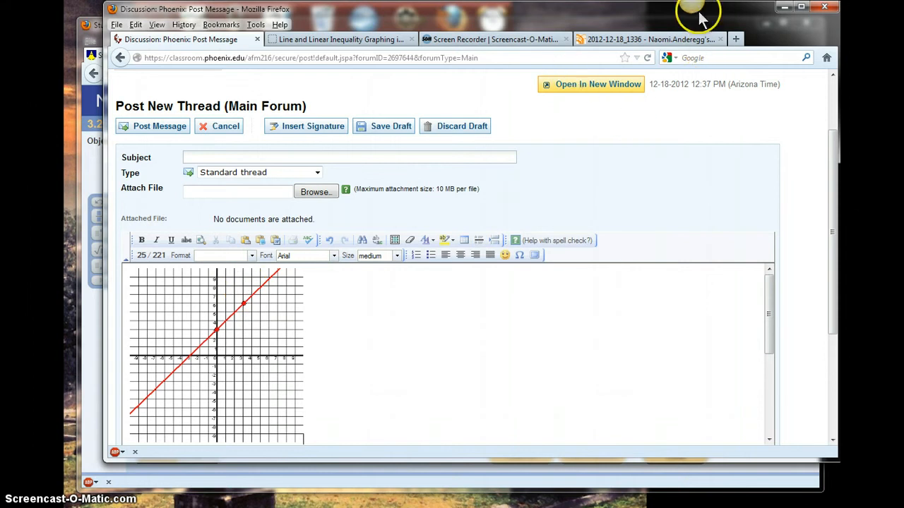
Switch to the MyMathLab exercise and open its graph in an enlarged pop-up window
{"action": "left_click", "coordinate": [86, 382]}
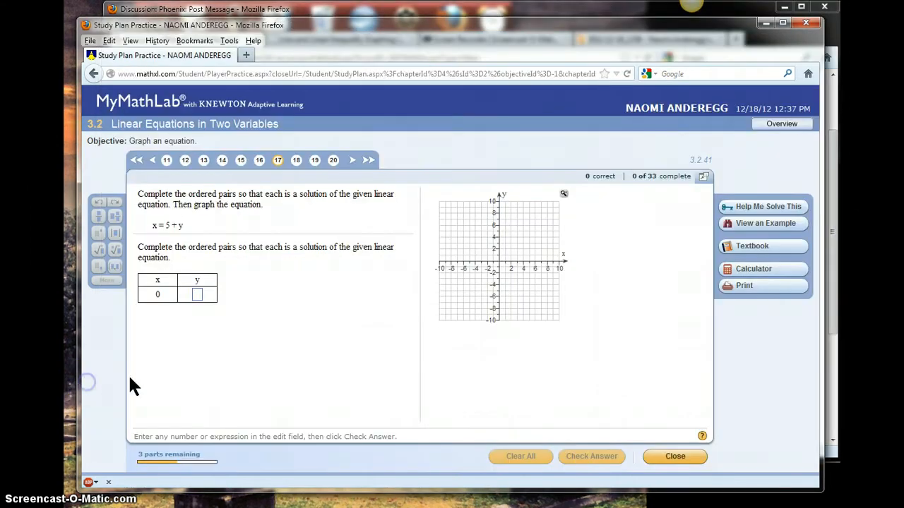
{"action": "left_click", "coordinate": [232, 367]}
{"action": "left_click", "coordinate": [564, 195]}
{"action": "left_click", "coordinate": [505, 186]}
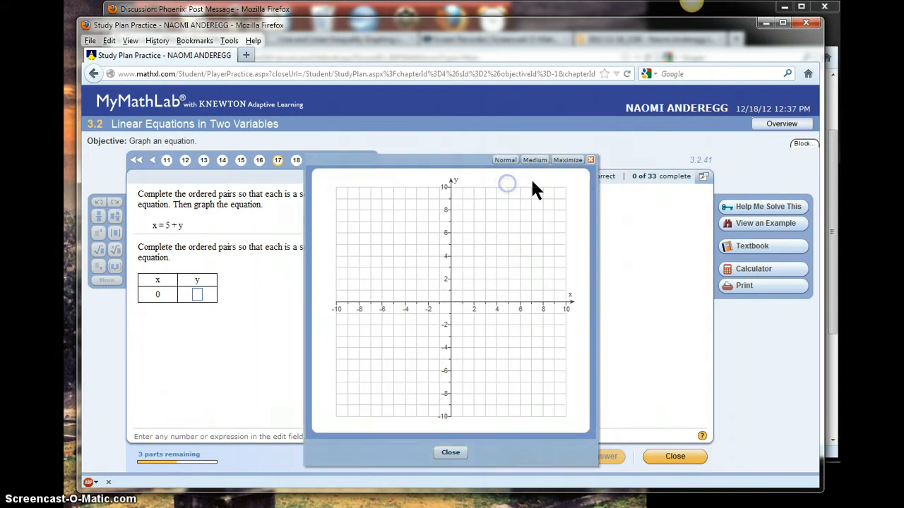
Set the graph pop-up to Medium size and move it up over the exercise
{"action": "left_click", "coordinate": [562, 163]}
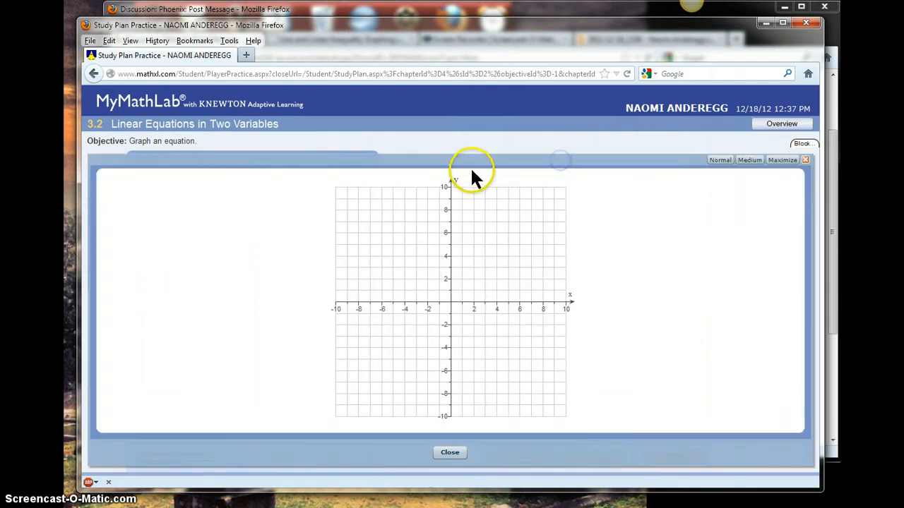
{"action": "left_click", "coordinate": [759, 160]}
{"action": "left_click_drag", "start_coordinate": [460, 168], "coordinate": [431, 145]}
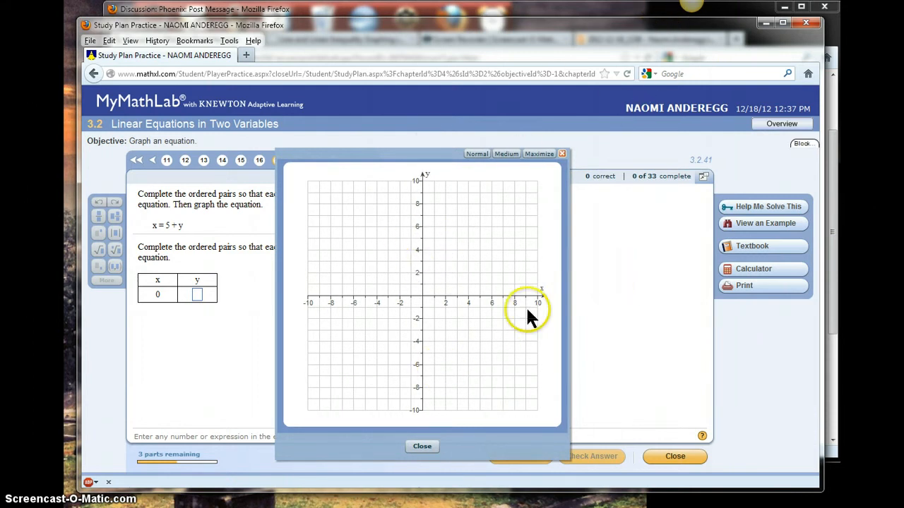
{"action": "left_click_drag", "start_coordinate": [448, 157], "coordinate": [379, 186]}
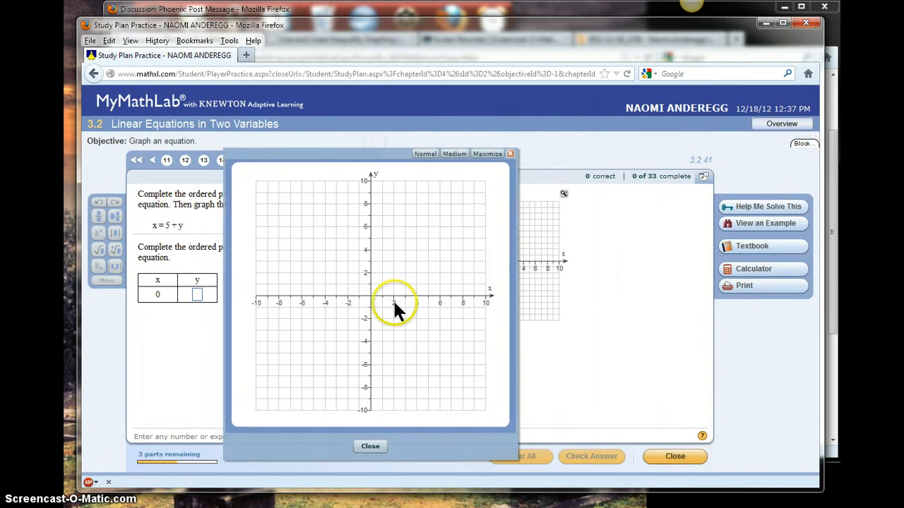
{"action": "left_click", "coordinate": [387, 262]}
{"action": "left_click", "coordinate": [411, 250]}
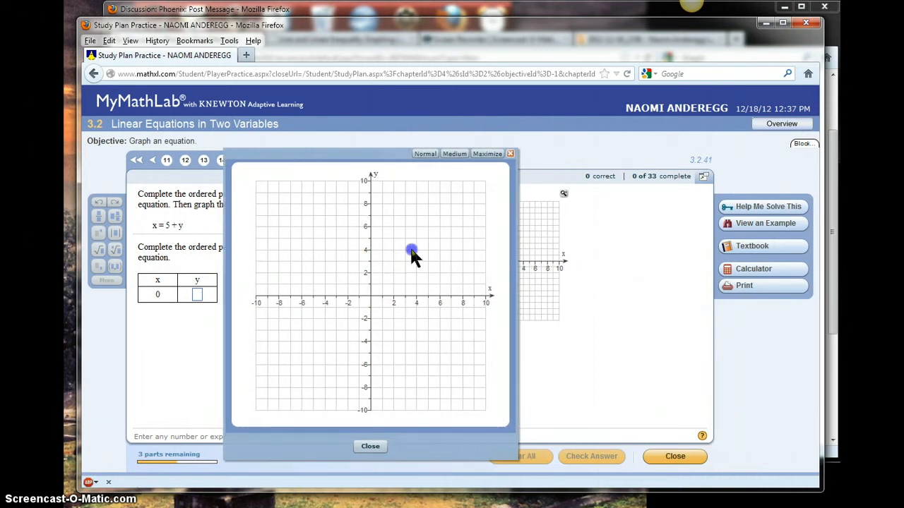
{"action": "left_click", "coordinate": [509, 154]}
{"action": "left_click", "coordinate": [564, 193]}
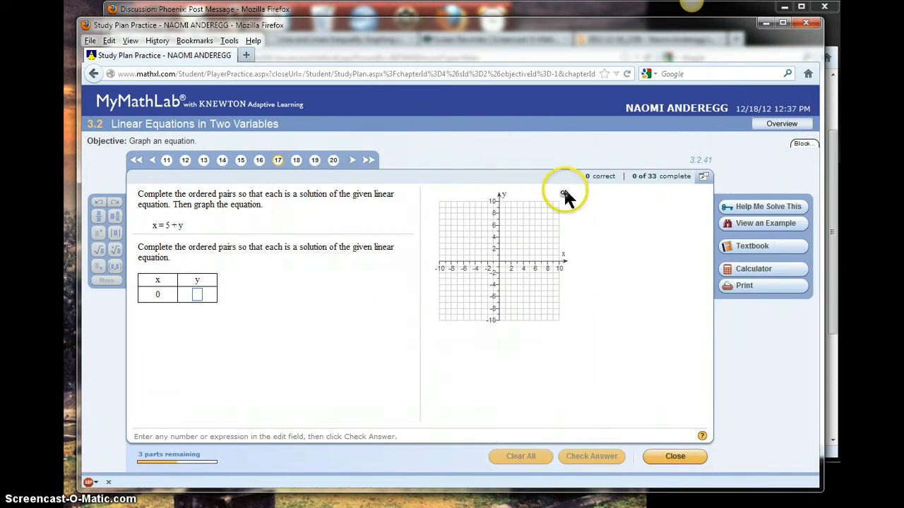
{"action": "left_click", "coordinate": [564, 194]}
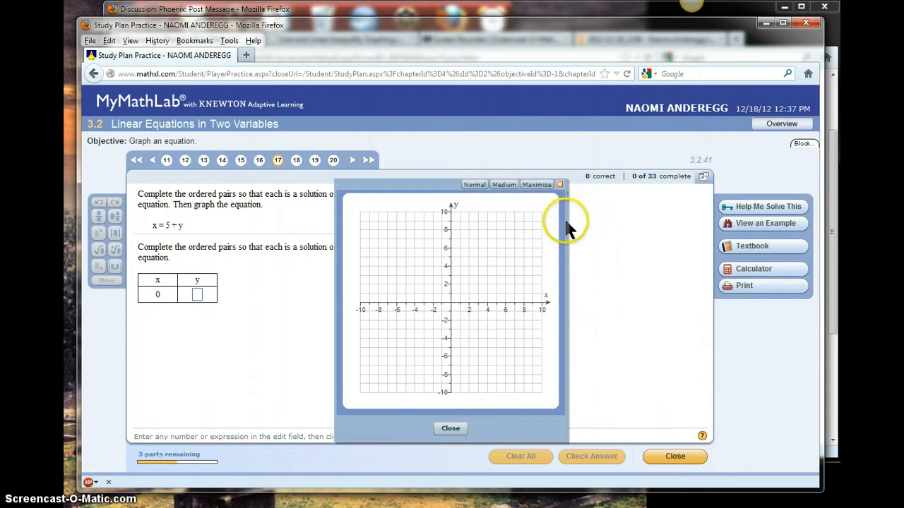
{"action": "left_click", "coordinate": [450, 431]}
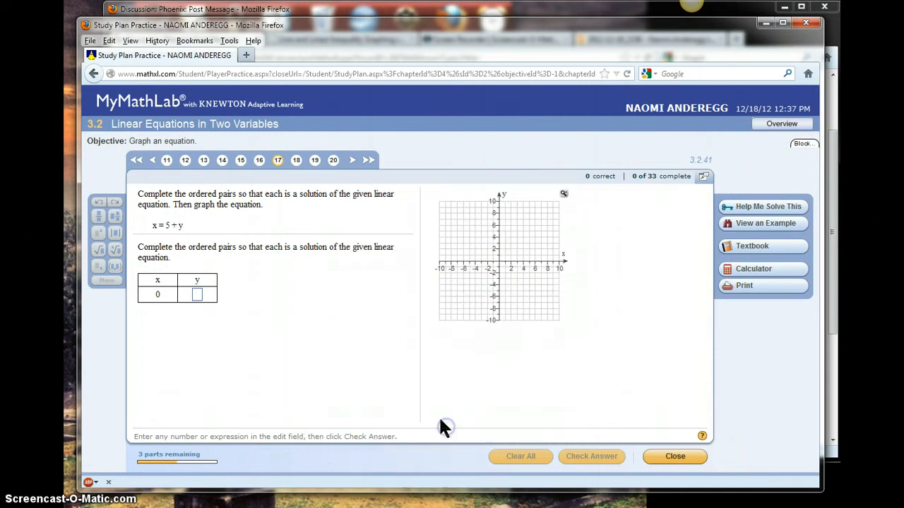
Complete the ordered-pair table for x = 3 + y by entering y values -3, -5 and 0
{"action": "left_click", "coordinate": [291, 161]}
{"action": "left_click", "coordinate": [276, 160]}
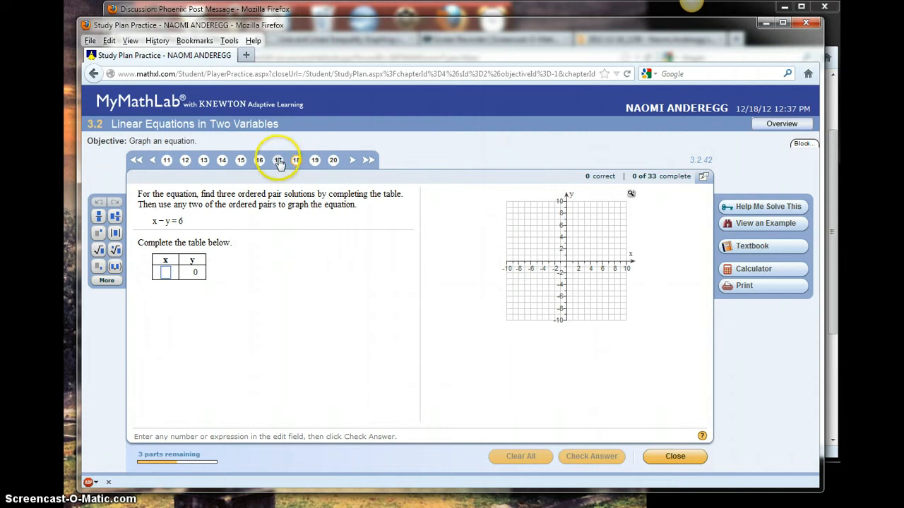
{"action": "left_click", "coordinate": [194, 293]}
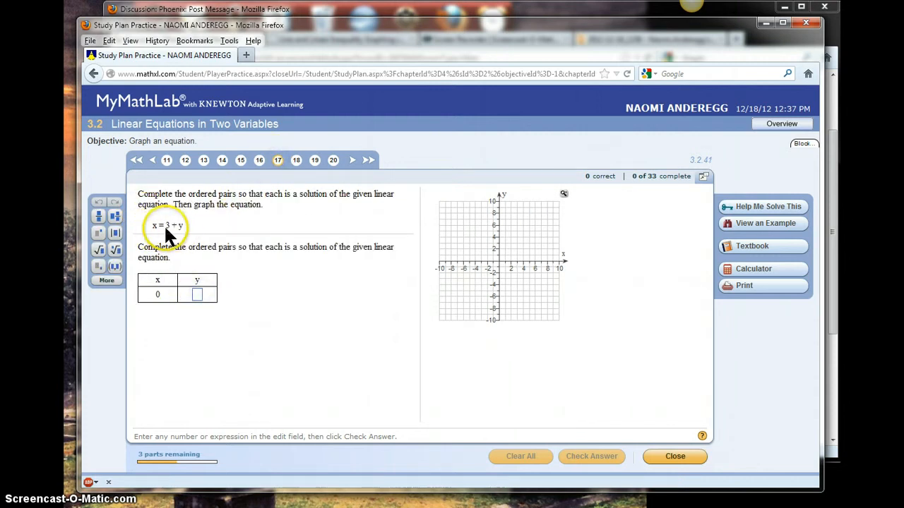
{"action": "type", "text": "-3"}
{"action": "key", "text": "Return"}
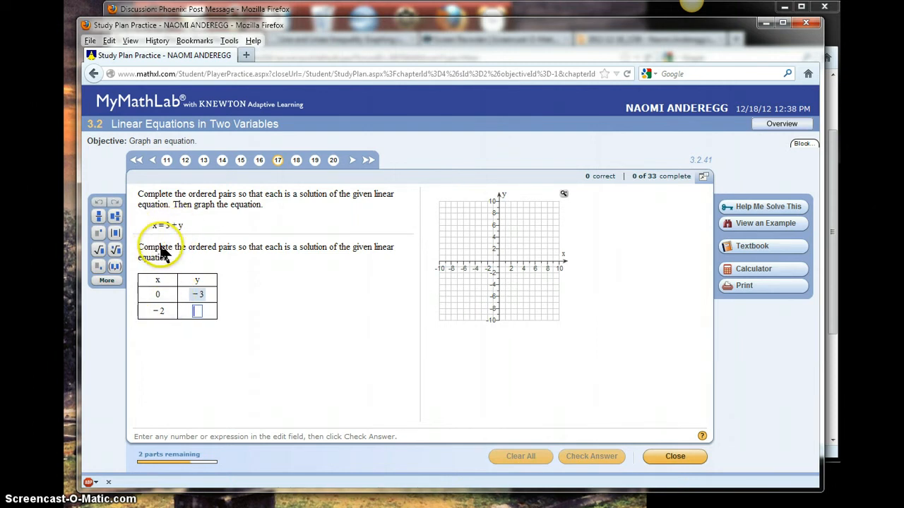
{"action": "type", "text": "-5"}
{"action": "key", "text": "Return"}
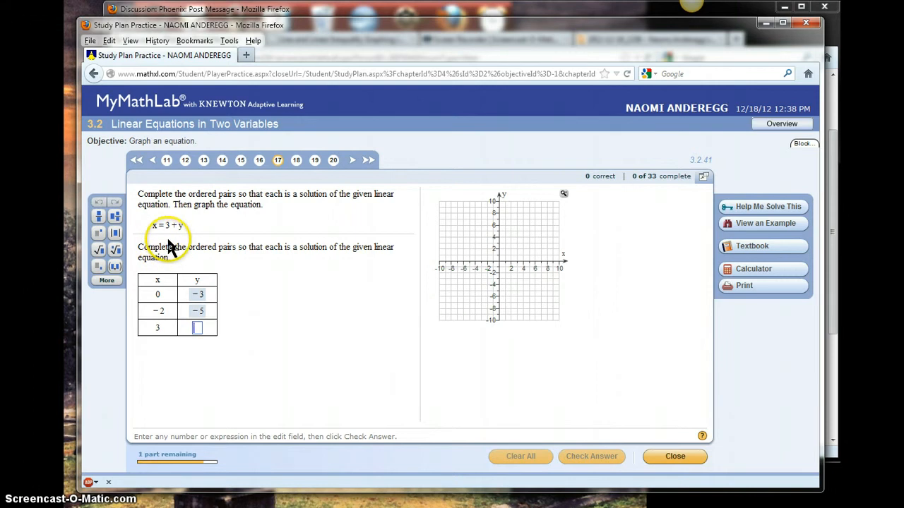
{"action": "type", "text": "0"}
{"action": "key", "text": "Return"}
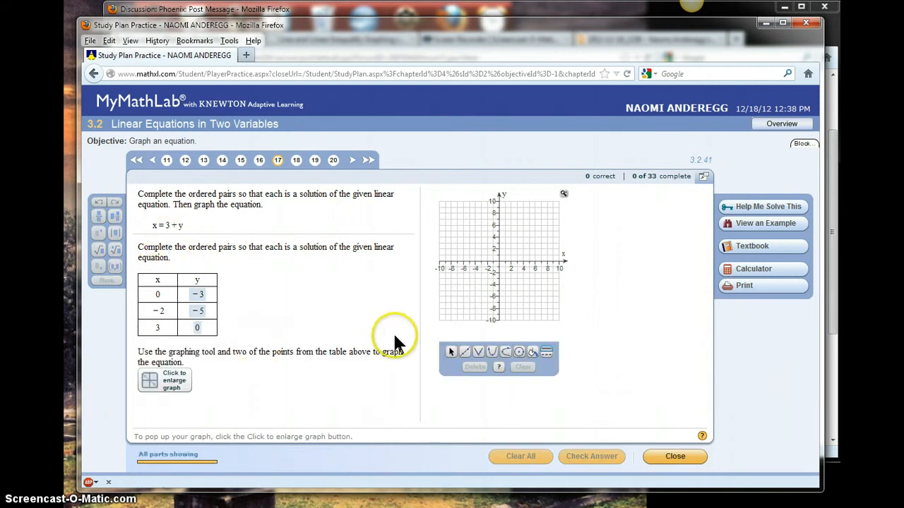
Open the graph in an enlarged pop-up, set it to Medium size and move it up over the exercise
{"action": "left_click", "coordinate": [562, 194]}
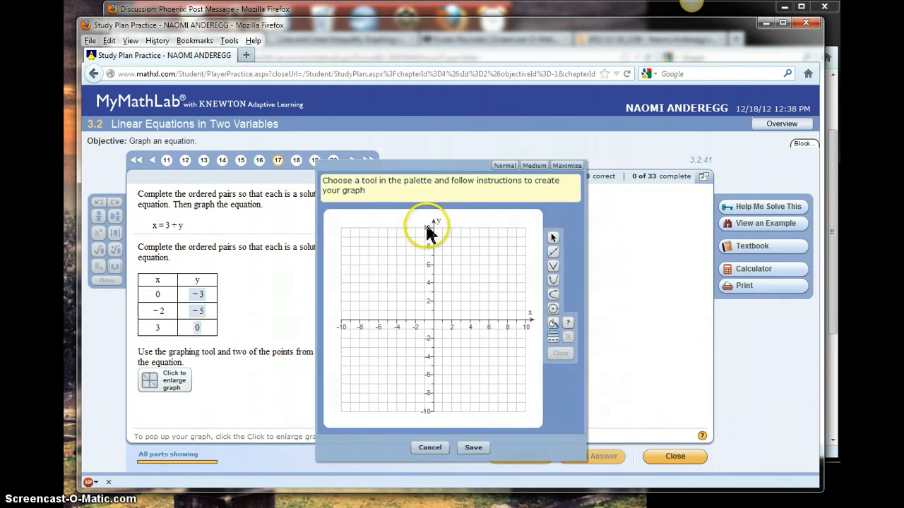
{"action": "left_click", "coordinate": [534, 166]}
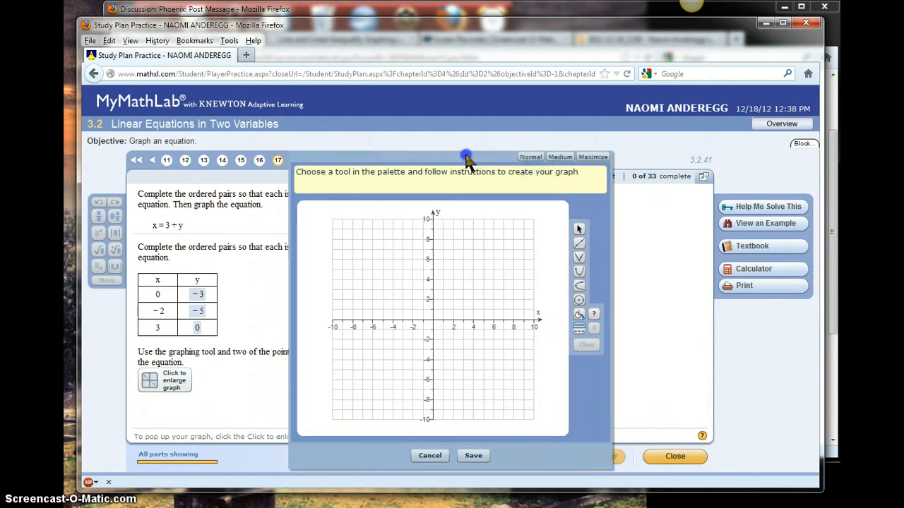
{"action": "left_click_drag", "start_coordinate": [466, 159], "coordinate": [446, 156]}
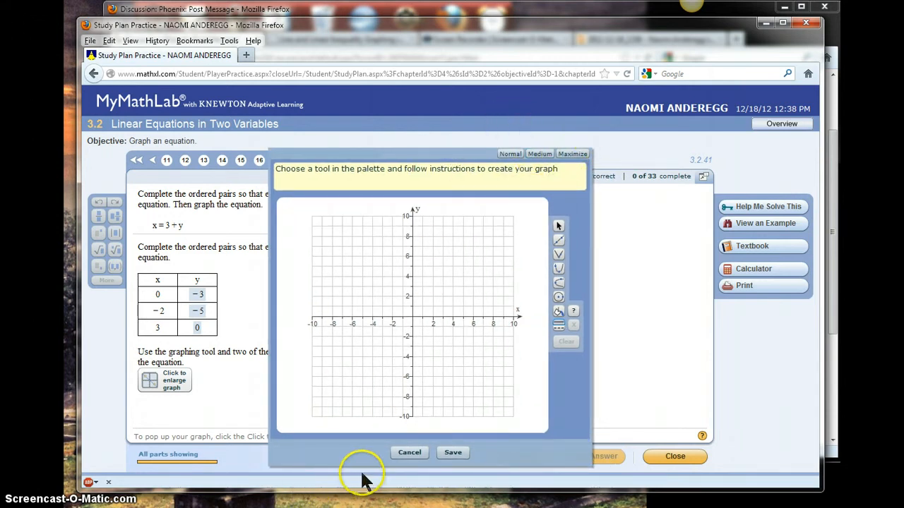
Draw a line through the points (0, -3) and (-2, -5) with the line tool
{"action": "left_click", "coordinate": [560, 241]}
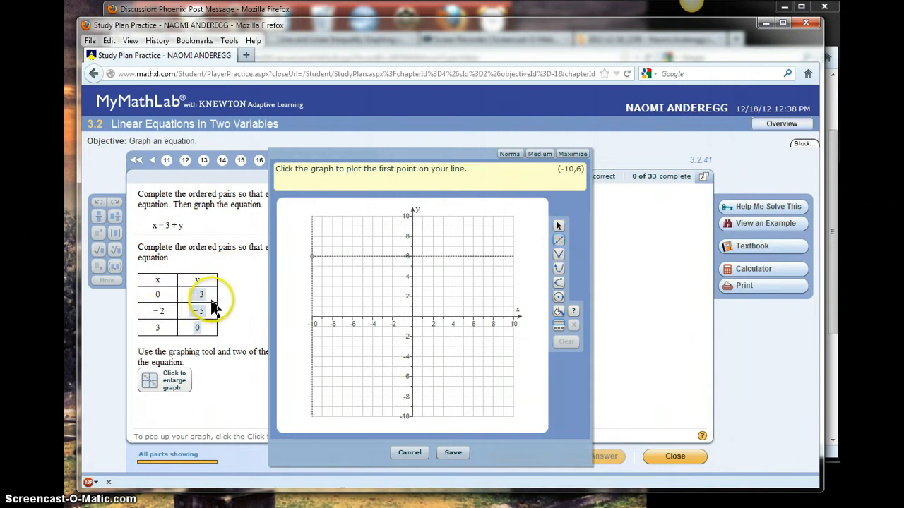
{"action": "left_click", "coordinate": [413, 345]}
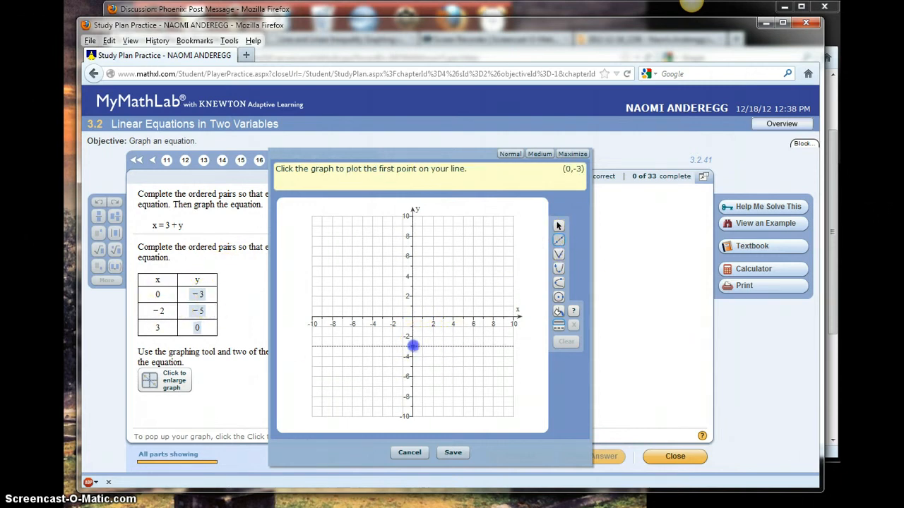
{"action": "left_click", "coordinate": [413, 346]}
{"action": "left_click", "coordinate": [394, 347]}
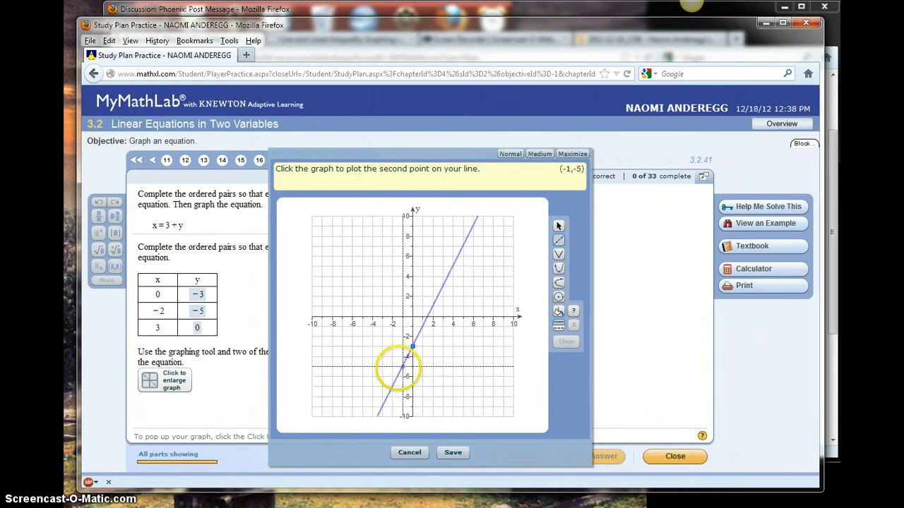
{"action": "left_click", "coordinate": [393, 366]}
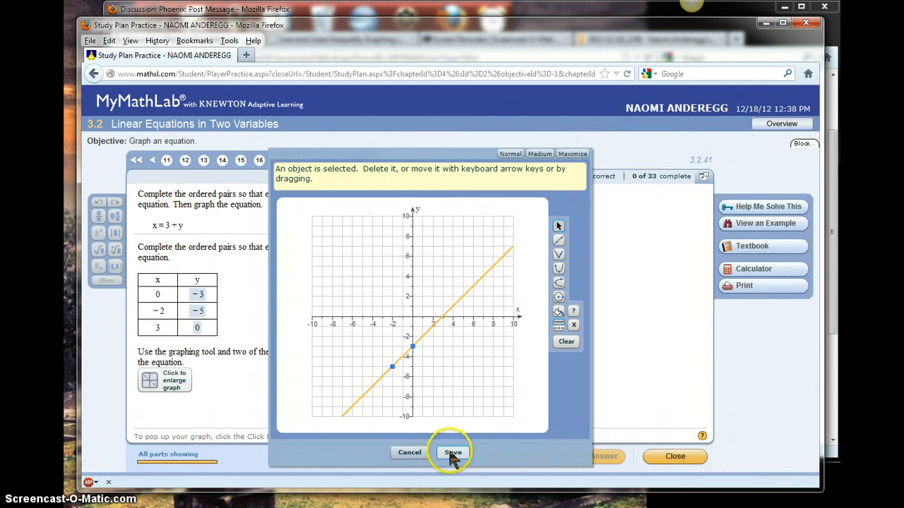
{"action": "mouse_move", "coordinate": [690, 8]}
{"action": "left_click", "coordinate": [670, 29]}
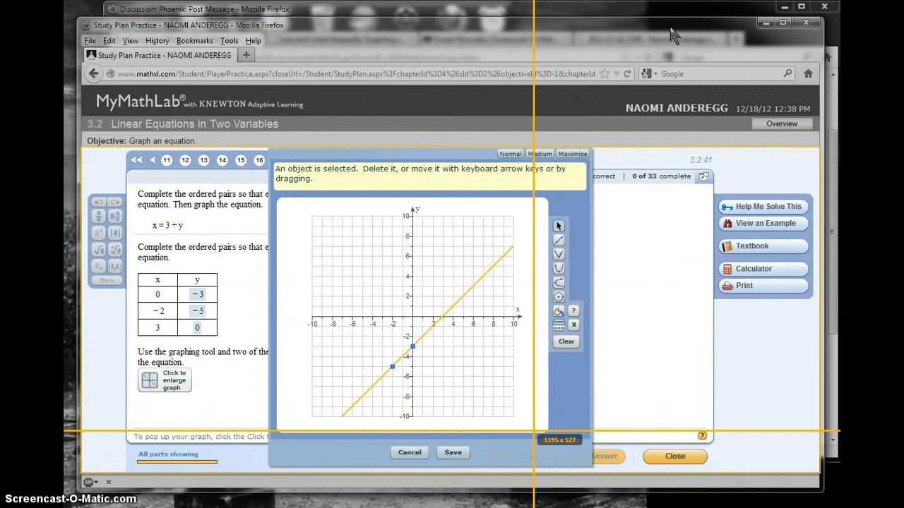
{"action": "left_click_drag", "start_coordinate": [534, 431], "coordinate": [300, 202]}
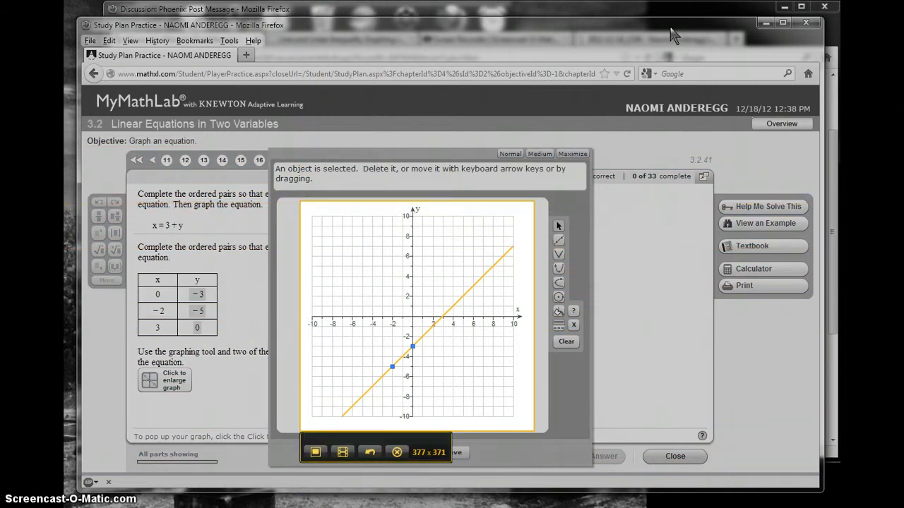
{"action": "left_click", "coordinate": [397, 451]}
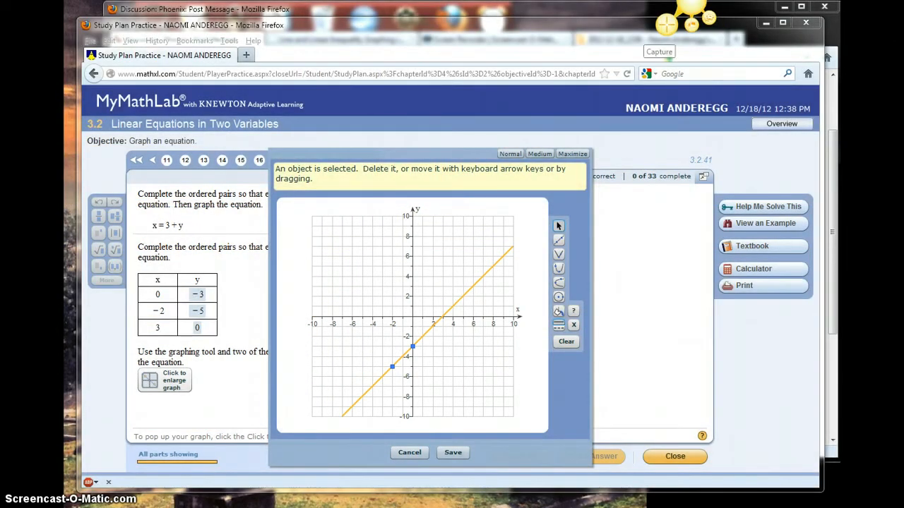
Capture the graph region, about 376 x 359 pixels, as an image with Jing
{"action": "left_click", "coordinate": [666, 25]}
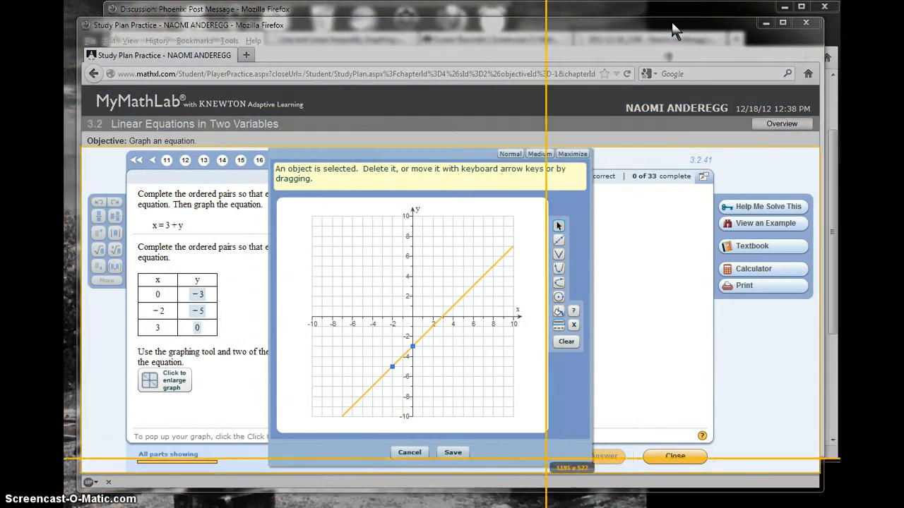
{"action": "left_click_drag", "start_coordinate": [531, 426], "coordinate": [298, 202]}
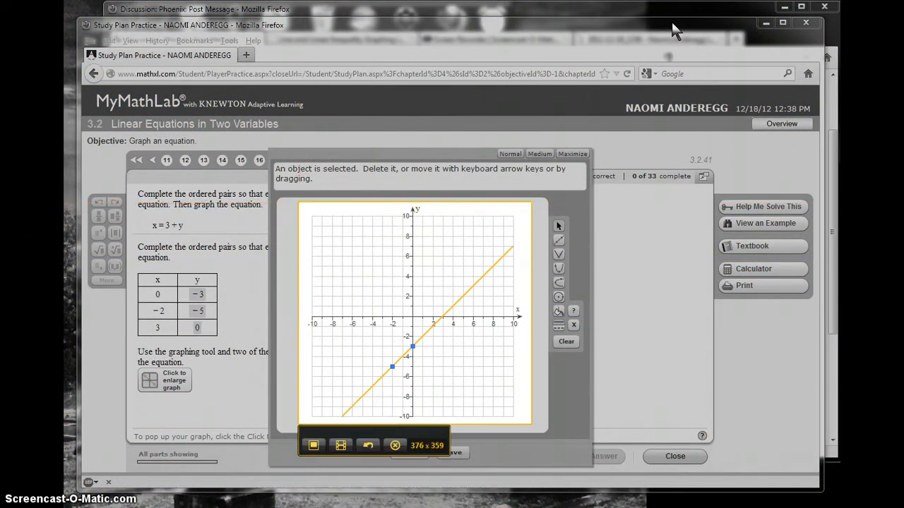
{"action": "left_click", "coordinate": [314, 448]}
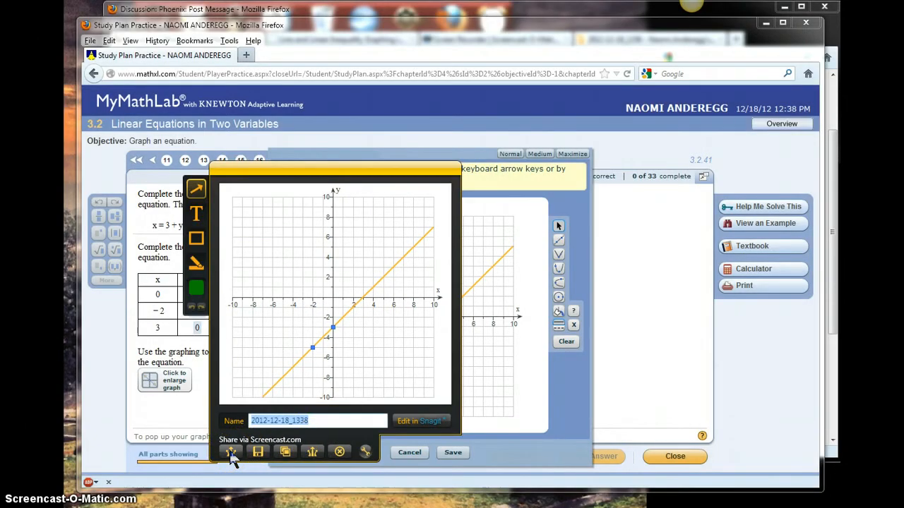
Share the captured graph image to Screencast.com and dismiss the upload notice
{"action": "left_click", "coordinate": [283, 453]}
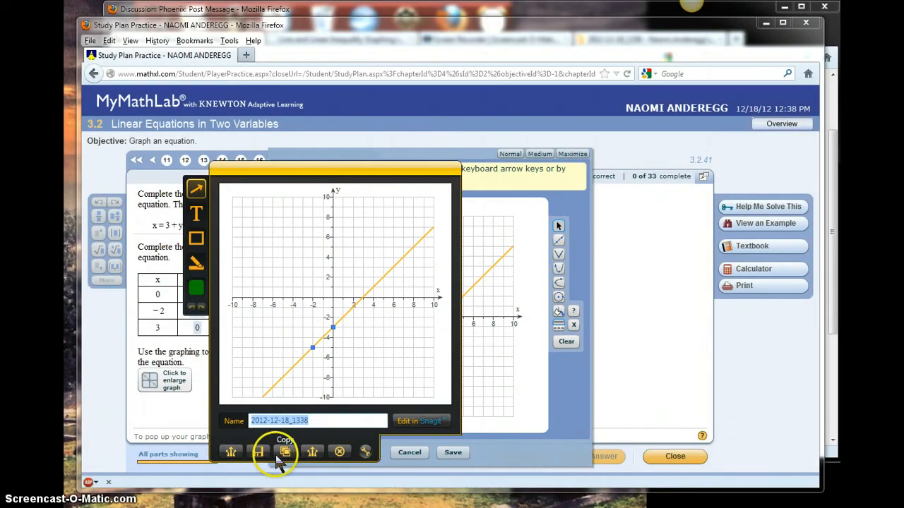
{"action": "left_click", "coordinate": [232, 454]}
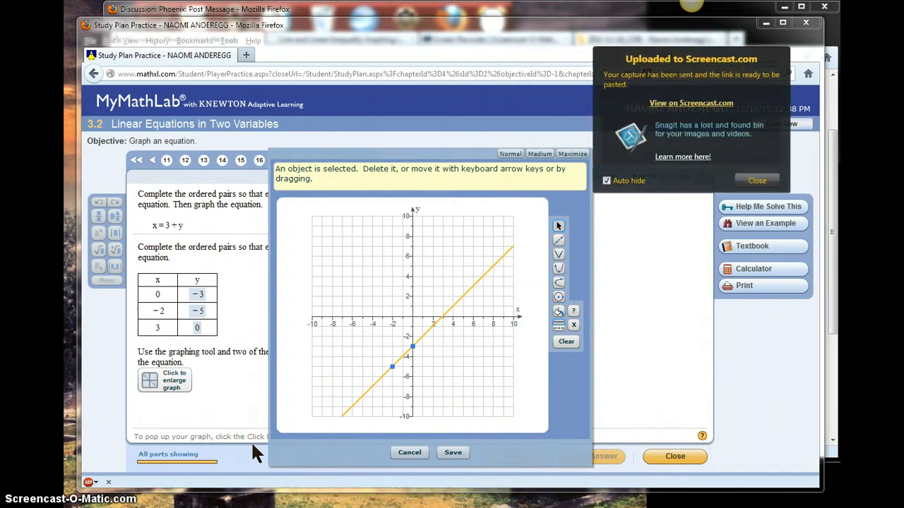
{"action": "left_click", "coordinate": [757, 181]}
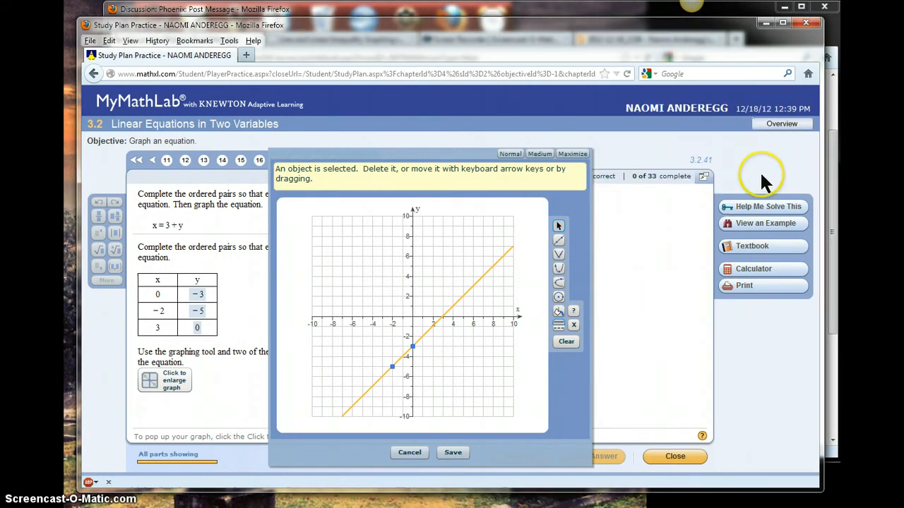
Switch to the forum window and open the shared Screencast.com link in a new tab
{"action": "left_click", "coordinate": [641, 13]}
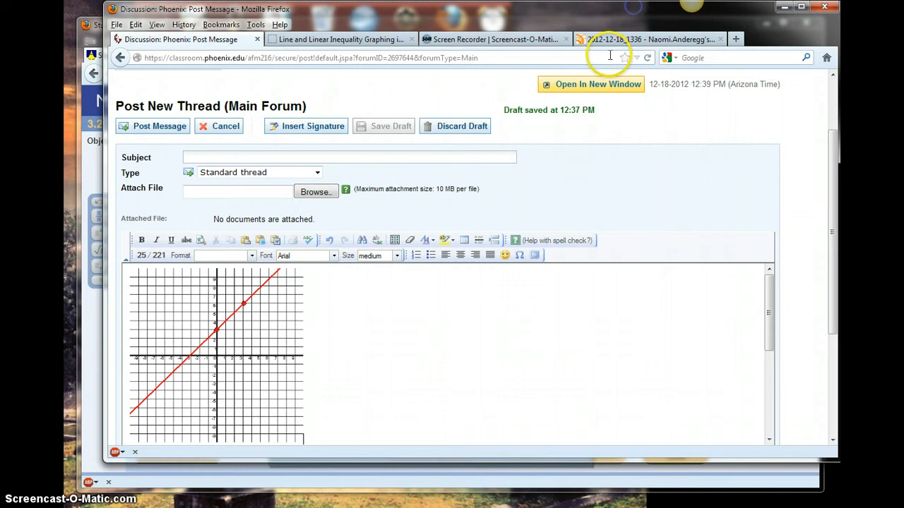
{"action": "left_click", "coordinate": [555, 94]}
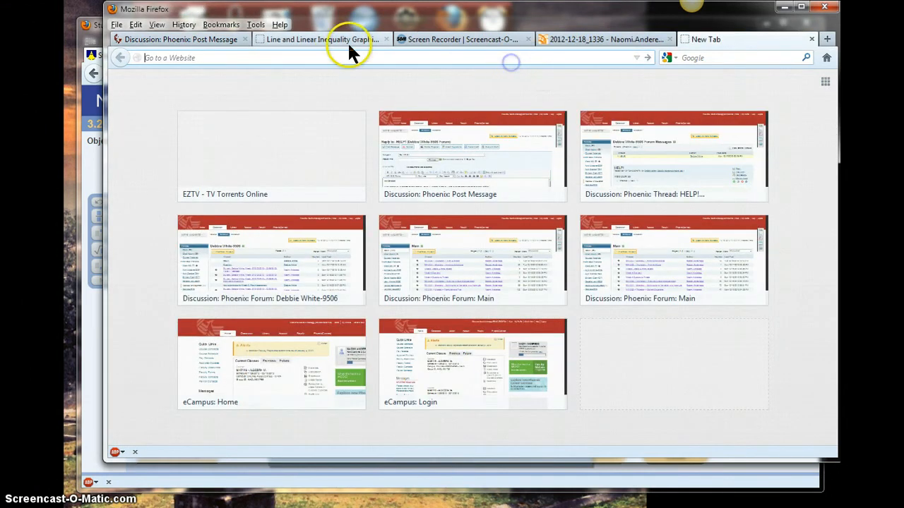
{"action": "key", "text": "ctrl+v"}
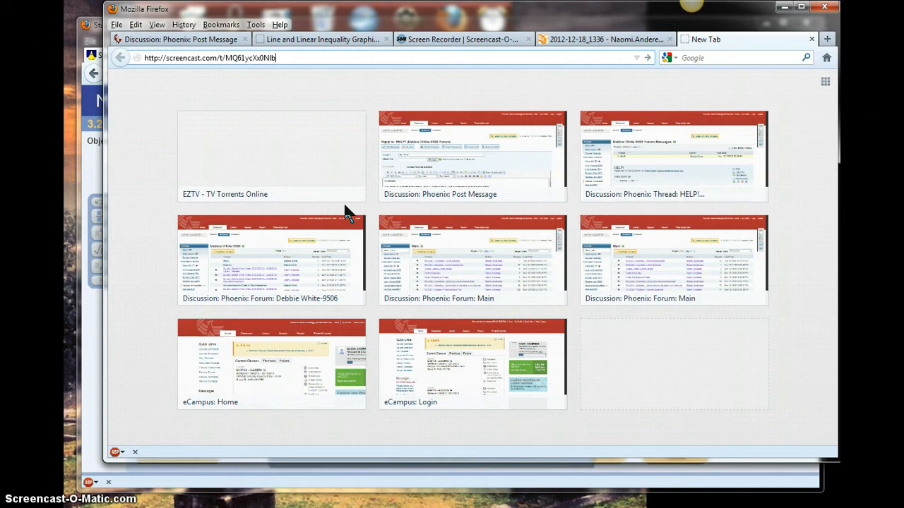
{"action": "key", "text": "Return"}
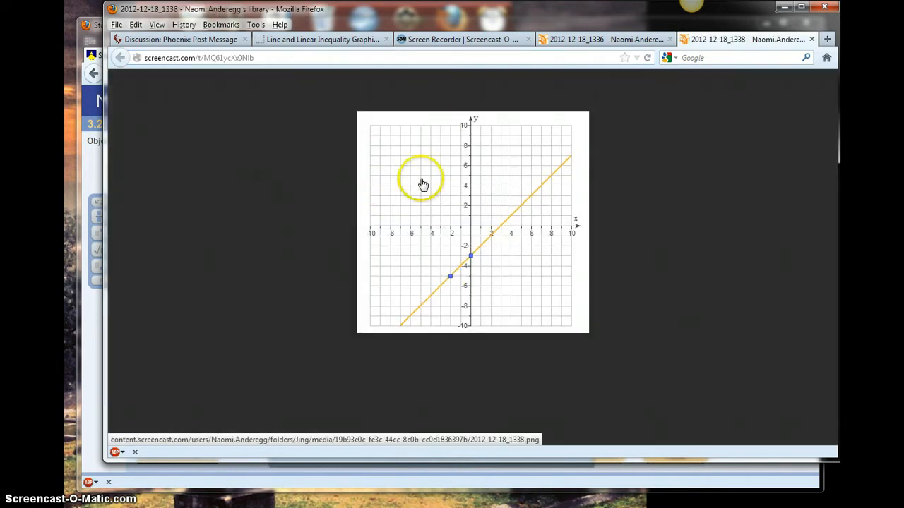
Copy the graph image from the Screencast.com page and paste it into the forum post's message body
{"action": "right_click", "coordinate": [448, 186]}
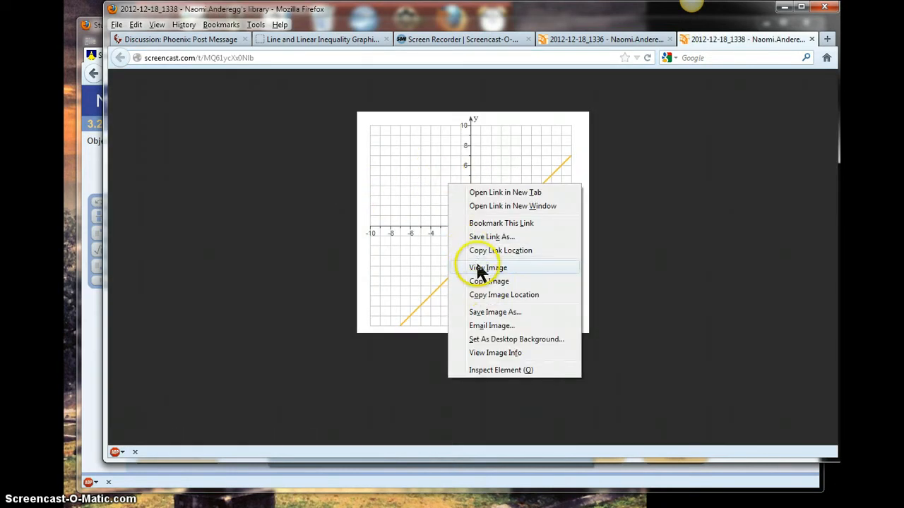
{"action": "left_click", "coordinate": [478, 281]}
{"action": "left_click", "coordinate": [211, 41]}
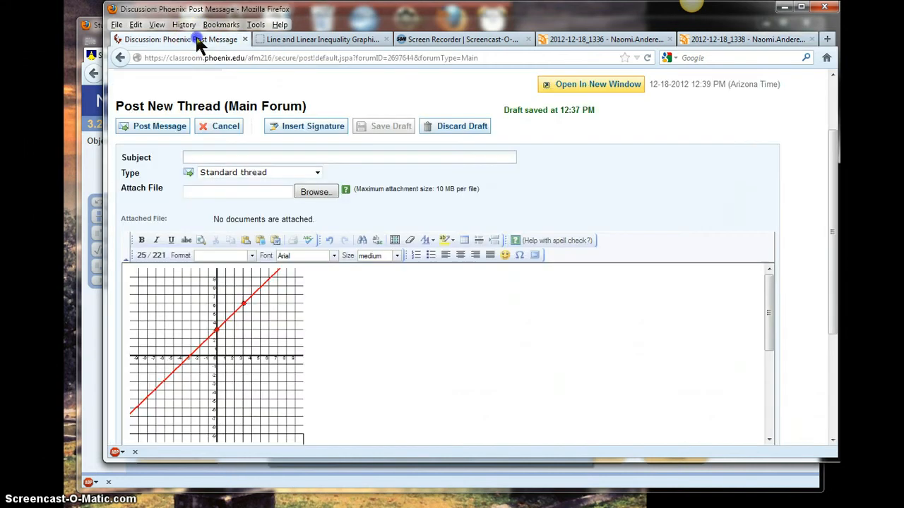
{"action": "left_click", "coordinate": [241, 322]}
{"action": "key", "text": "ctrl+v"}
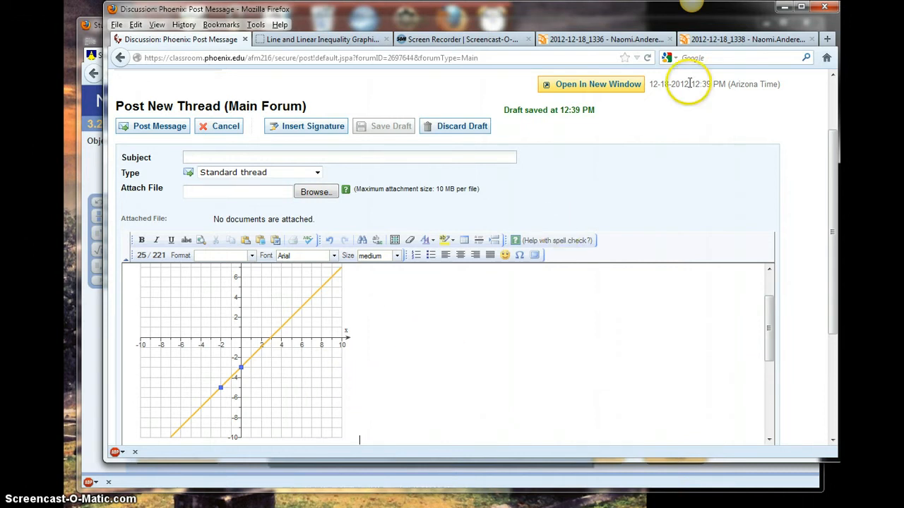
{"action": "left_click", "coordinate": [734, 40]}
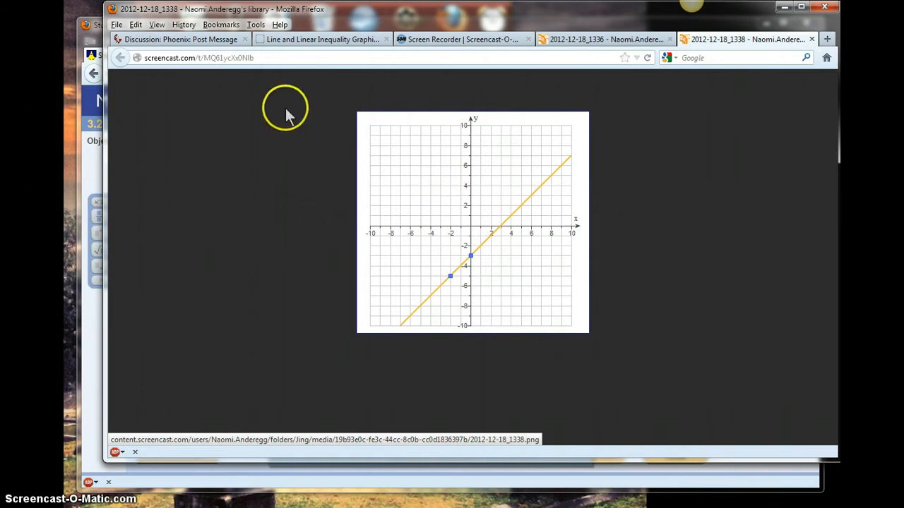
{"action": "left_click", "coordinate": [201, 39]}
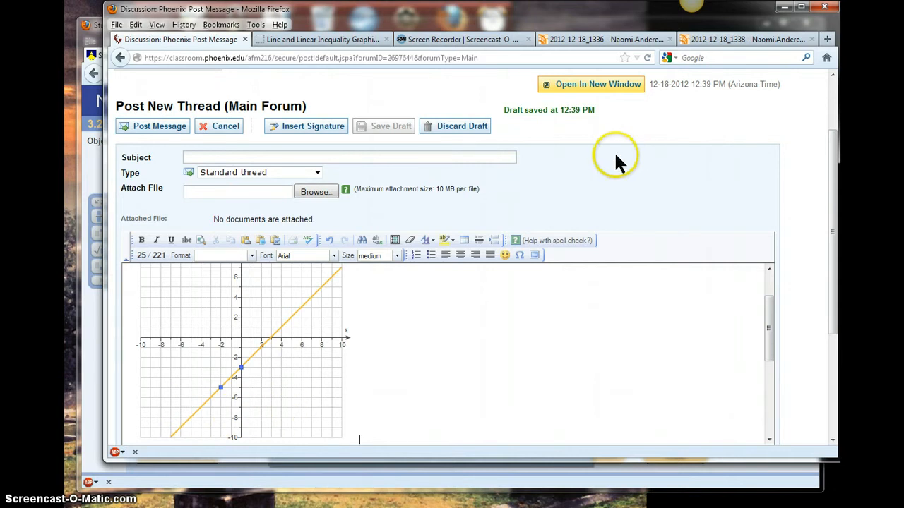
Review the two shared Screencast.com graph pages and the graph pasted in the forum post
{"action": "left_click", "coordinate": [610, 39]}
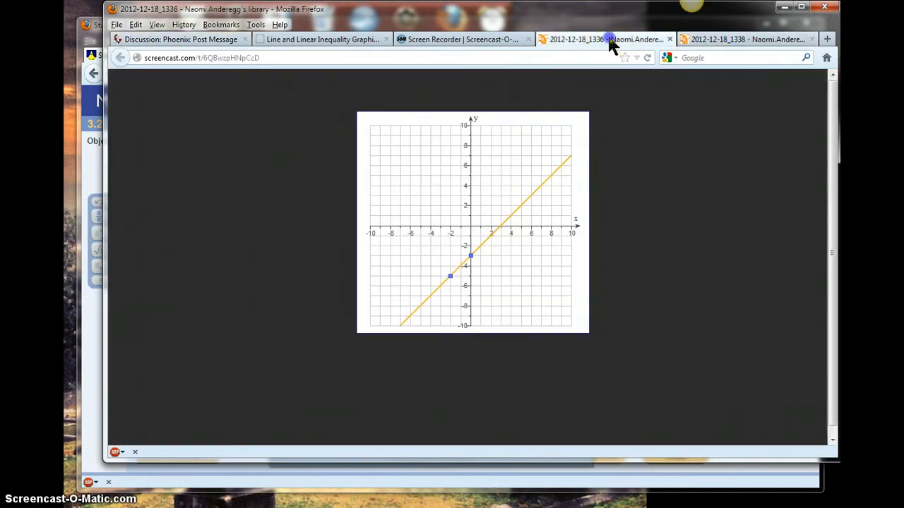
{"action": "left_click", "coordinate": [716, 40]}
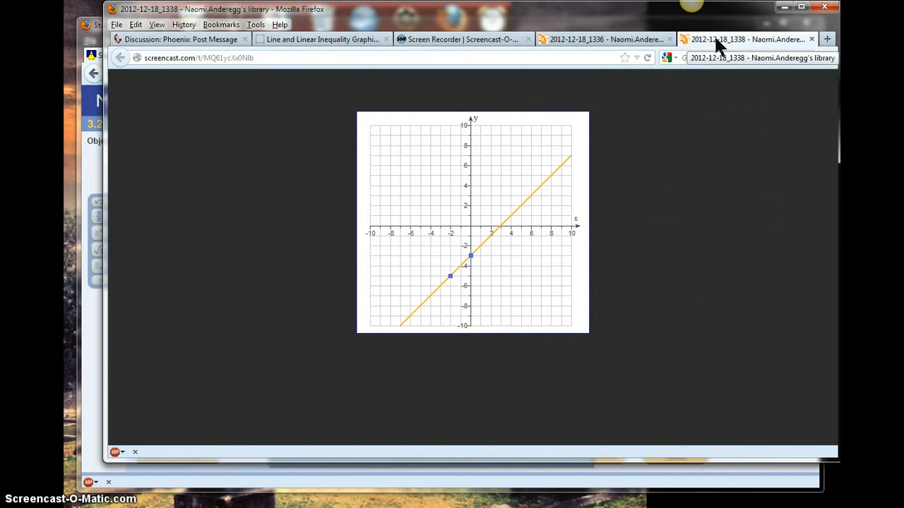
{"action": "left_click", "coordinate": [638, 149]}
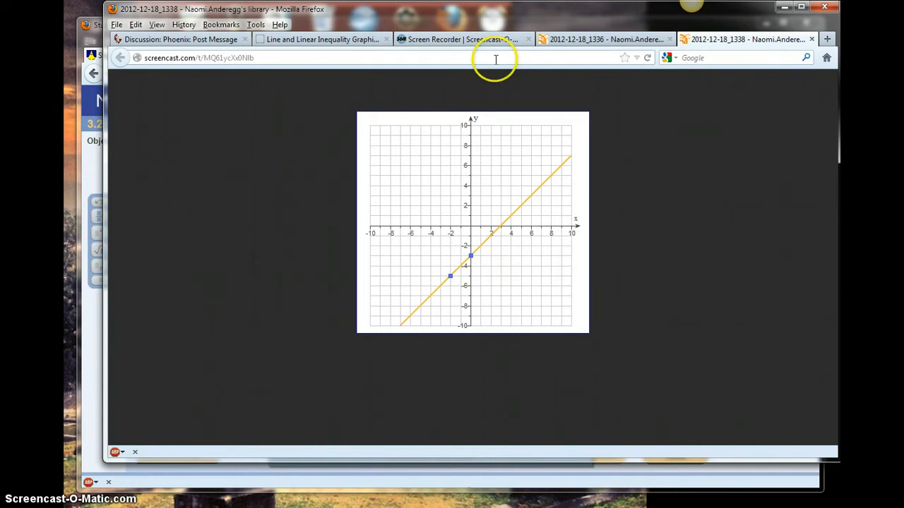
{"action": "left_click", "coordinate": [215, 41]}
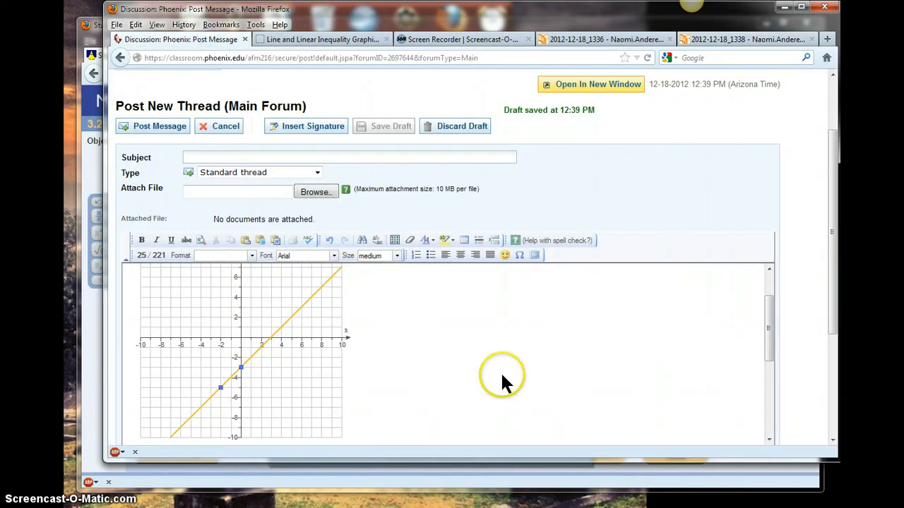
{"action": "mouse_move", "coordinate": [773, 360]}
{"action": "left_mouse_down"}
{"action": "mouse_move", "coordinate": [762, 379]}
{"action": "mouse_move", "coordinate": [764, 302]}
{"action": "mouse_move", "coordinate": [780, 343]}
{"action": "mouse_move", "coordinate": [755, 272]}
{"action": "left_mouse_up"}
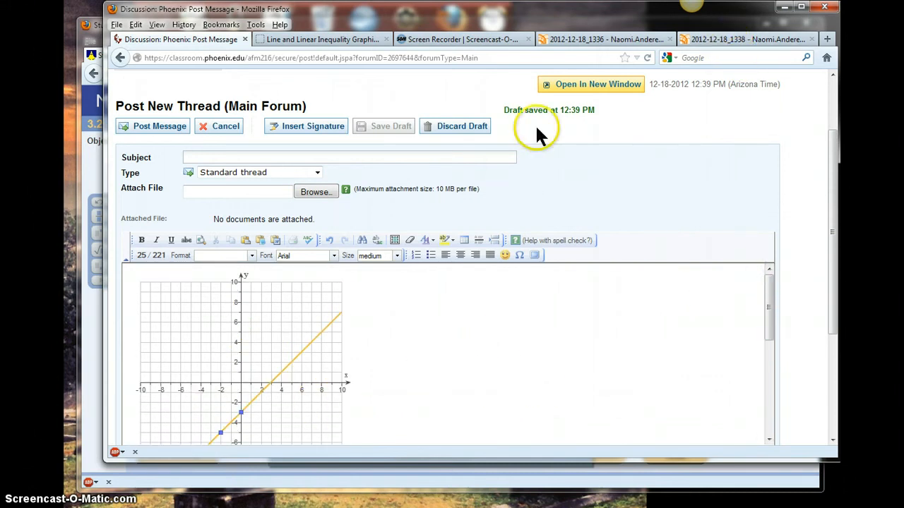
Open Paint and position its window over the MyMathLab graphing page
{"action": "left_click", "coordinate": [88, 25]}
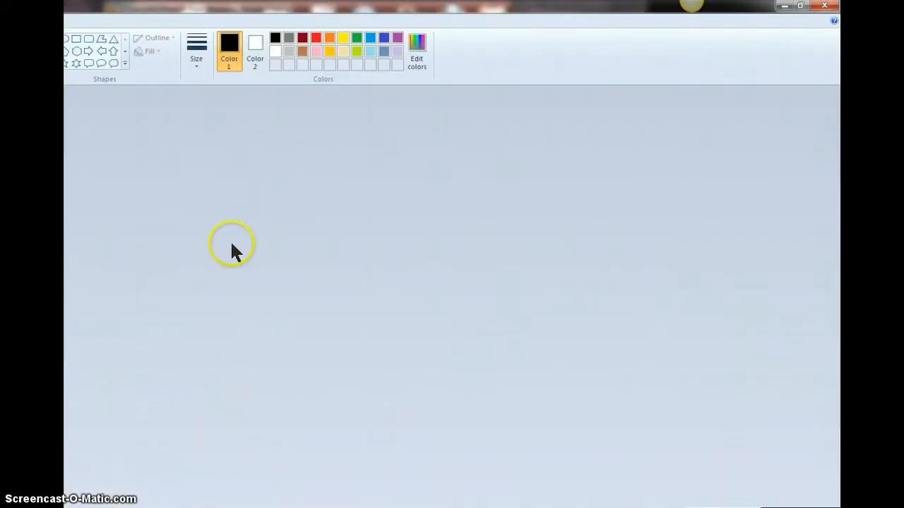
{"action": "left_click", "coordinate": [801, 6]}
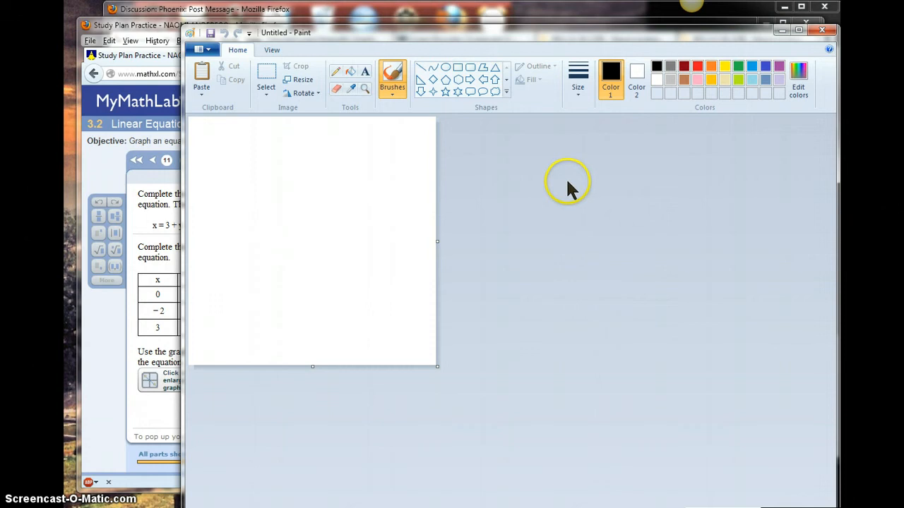
{"action": "left_click_drag", "start_coordinate": [616, 27], "coordinate": [598, 245]}
{"action": "mouse_move", "coordinate": [519, 257]}
{"action": "left_mouse_down"}
{"action": "mouse_move", "coordinate": [561, 130]}
{"action": "mouse_move", "coordinate": [478, 158]}
{"action": "mouse_move", "coordinate": [383, 366]}
{"action": "mouse_move", "coordinate": [393, 370]}
{"action": "mouse_move", "coordinate": [595, 225]}
{"action": "mouse_move", "coordinate": [230, 172]}
{"action": "mouse_move", "coordinate": [221, 255]}
{"action": "mouse_move", "coordinate": [233, 272]}
{"action": "left_mouse_up"}
{"action": "left_click", "coordinate": [671, 337]}
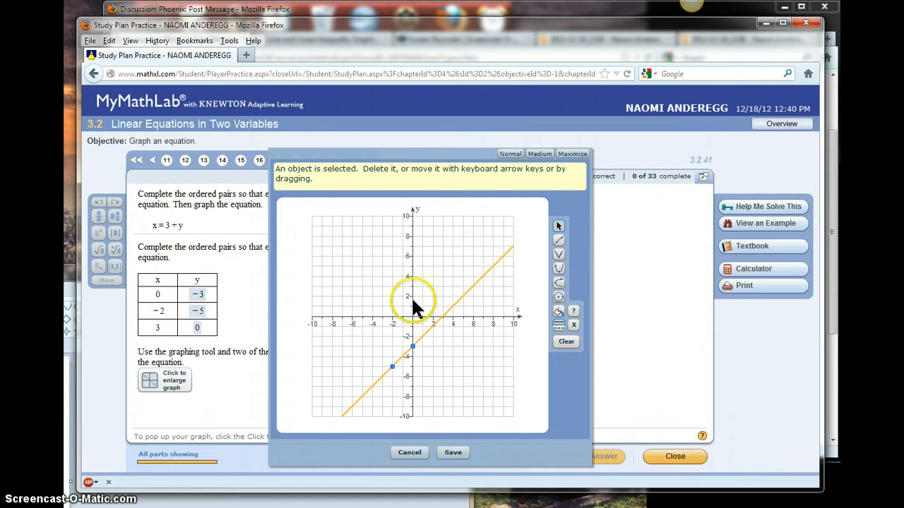
{"action": "left_click", "coordinate": [318, 505]}
{"action": "mouse_move", "coordinate": [235, 274]}
{"action": "left_mouse_down"}
{"action": "mouse_move", "coordinate": [565, 245]}
{"action": "mouse_move", "coordinate": [458, 185]}
{"action": "mouse_move", "coordinate": [327, 196]}
{"action": "left_mouse_up"}
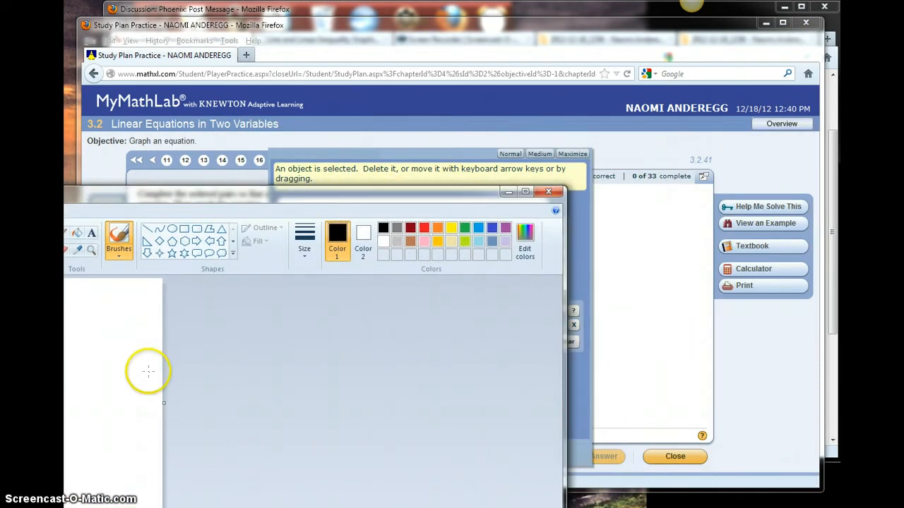
Paste the screen capture into Paint and move it so the MyMathLab graph sits at the canvas corner
{"action": "key", "text": "ctrl+v"}
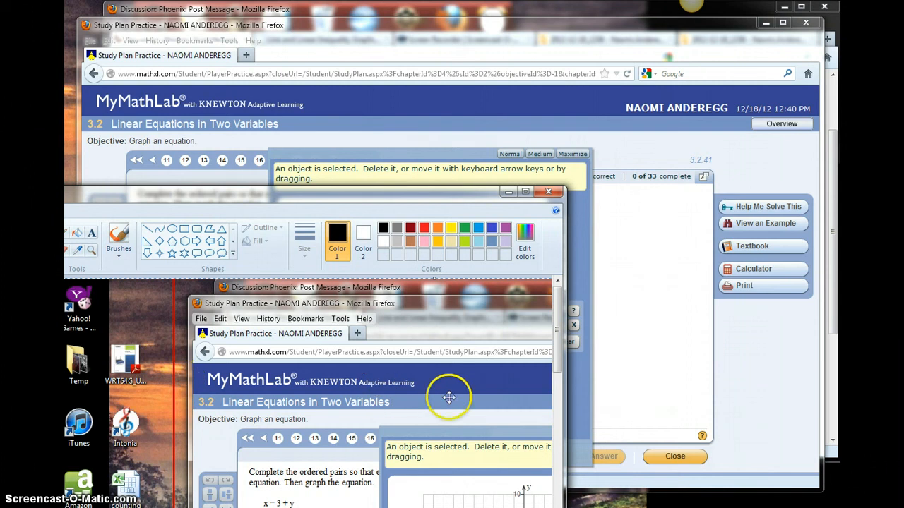
{"action": "mouse_move", "coordinate": [449, 398]}
{"action": "left_mouse_down"}
{"action": "mouse_move", "coordinate": [195, 336]}
{"action": "mouse_move", "coordinate": [177, 303]}
{"action": "mouse_move", "coordinate": [124, 308]}
{"action": "mouse_move", "coordinate": [97, 286]}
{"action": "left_mouse_up"}
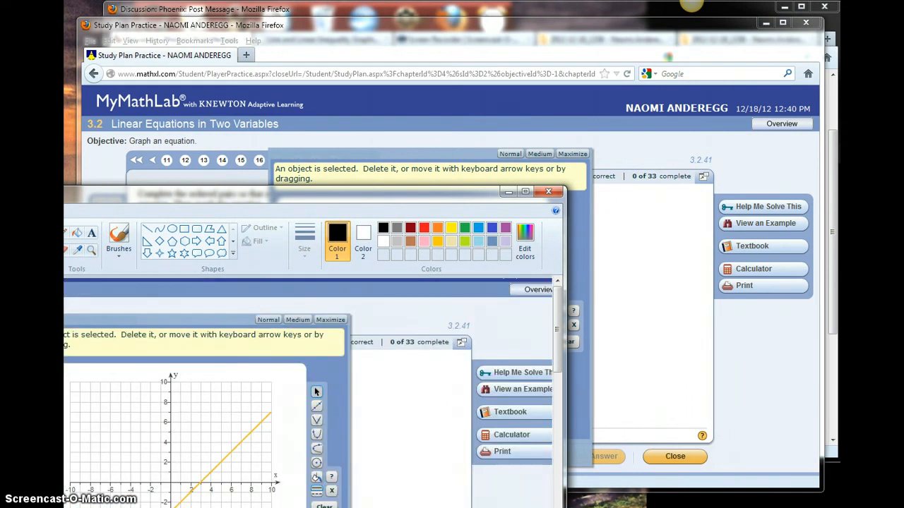
{"action": "mouse_move", "coordinate": [177, 367]}
{"action": "left_mouse_down"}
{"action": "mouse_move", "coordinate": [125, 319]}
{"action": "mouse_move", "coordinate": [70, 323]}
{"action": "mouse_move", "coordinate": [66, 295]}
{"action": "left_mouse_up"}
{"action": "mouse_move", "coordinate": [200, 202]}
{"action": "left_mouse_down"}
{"action": "mouse_move", "coordinate": [273, 151]}
{"action": "mouse_move", "coordinate": [421, 91]}
{"action": "left_mouse_up"}
{"action": "left_click", "coordinate": [714, 302]}
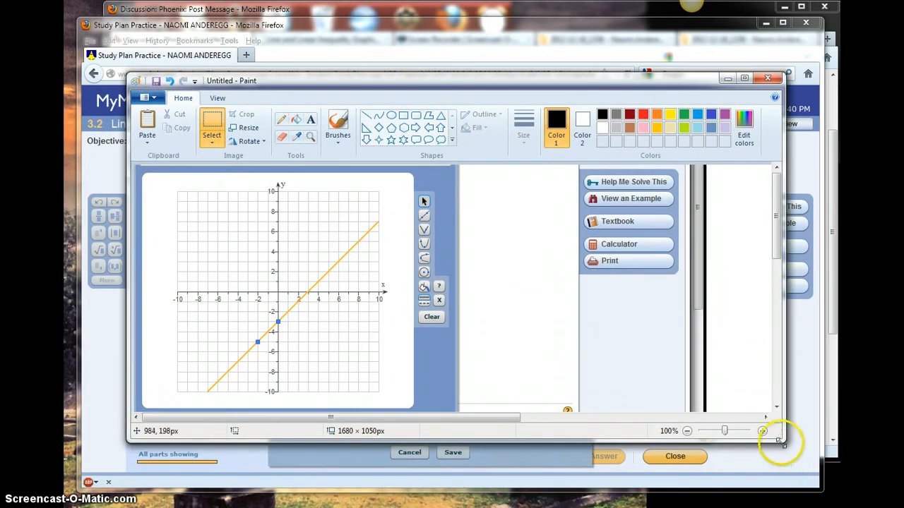
Shrink the Paint canvas to just the graph, about 441 x 411 pixels
{"action": "mouse_move", "coordinate": [780, 439]}
{"action": "left_mouse_down"}
{"action": "mouse_move", "coordinate": [782, 429]}
{"action": "mouse_move", "coordinate": [796, 457]}
{"action": "mouse_move", "coordinate": [827, 464]}
{"action": "left_mouse_up"}
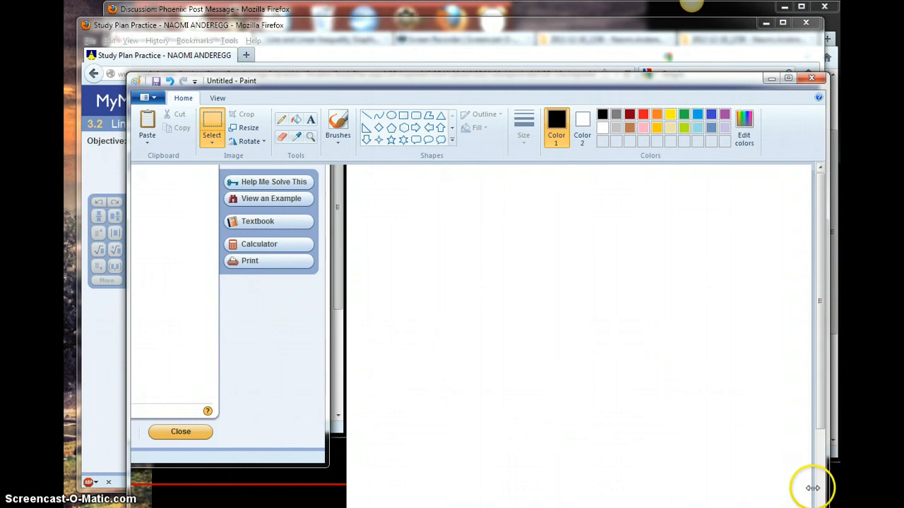
{"action": "mouse_move", "coordinate": [812, 488]}
{"action": "left_mouse_down"}
{"action": "mouse_move", "coordinate": [551, 454]}
{"action": "mouse_move", "coordinate": [207, 427]}
{"action": "left_mouse_up"}
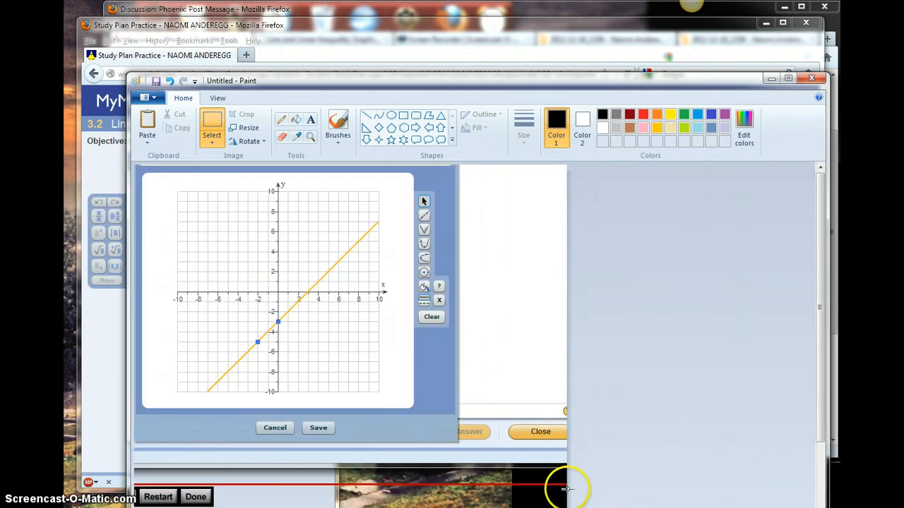
{"action": "left_click_drag", "start_coordinate": [569, 489], "coordinate": [407, 470]}
{"action": "left_click_drag", "start_coordinate": [820, 284], "coordinate": [820, 505]}
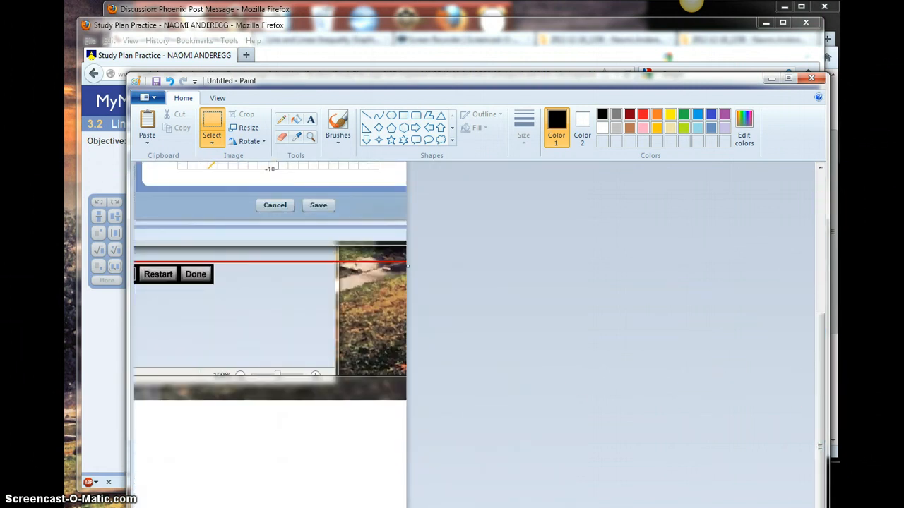
{"action": "left_click_drag", "start_coordinate": [270, 428], "coordinate": [285, 193]}
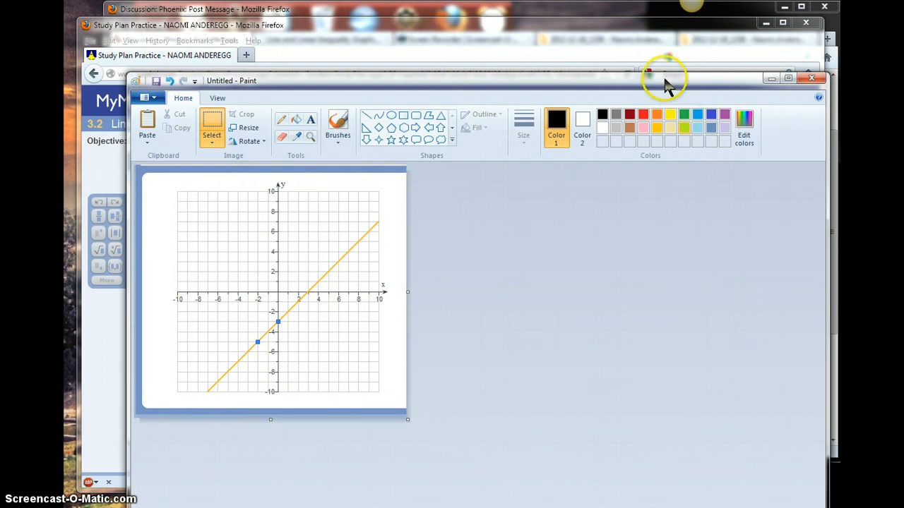
Make the Paint window narrower and draw a rectangular selection around the graph
{"action": "mouse_move", "coordinate": [661, 73]}
{"action": "left_mouse_down"}
{"action": "mouse_move", "coordinate": [676, 299]}
{"action": "mouse_move", "coordinate": [616, 226]}
{"action": "mouse_move", "coordinate": [615, 110]}
{"action": "left_mouse_up"}
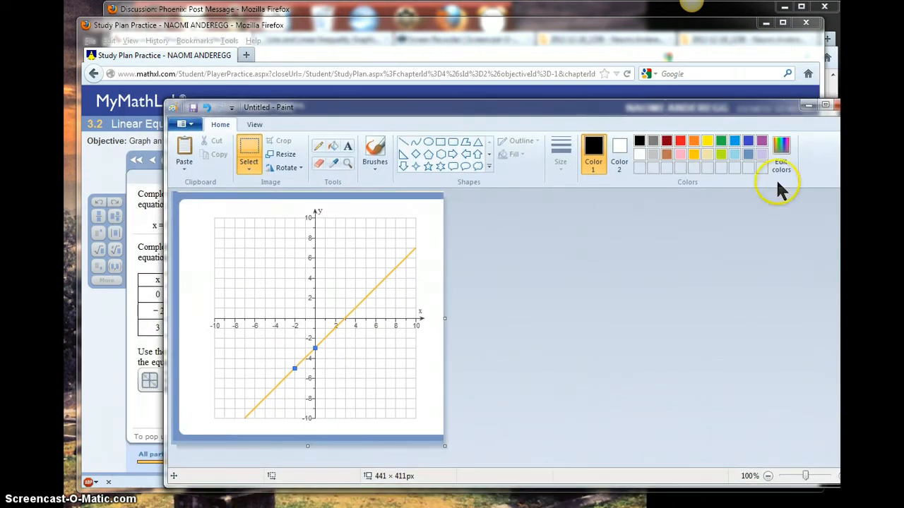
{"action": "left_click_drag", "start_coordinate": [678, 113], "coordinate": [644, 111]}
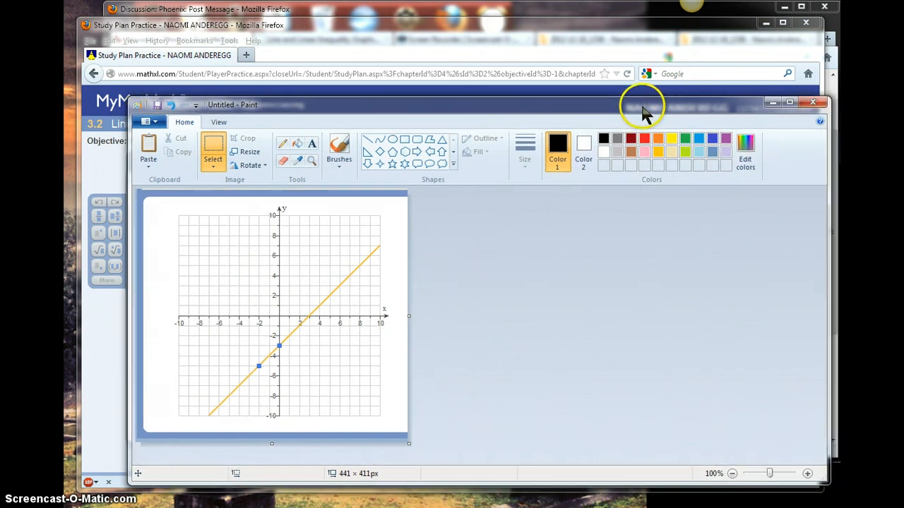
{"action": "mouse_move", "coordinate": [764, 191]}
{"action": "left_mouse_down"}
{"action": "mouse_move", "coordinate": [377, 182]}
{"action": "mouse_move", "coordinate": [442, 192]}
{"action": "left_mouse_up"}
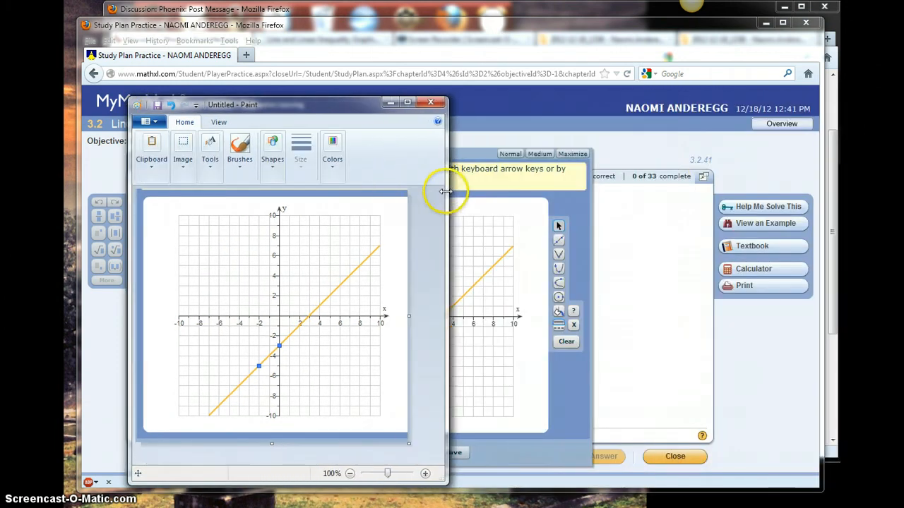
{"action": "left_click", "coordinate": [183, 161]}
{"action": "left_click", "coordinate": [136, 214]}
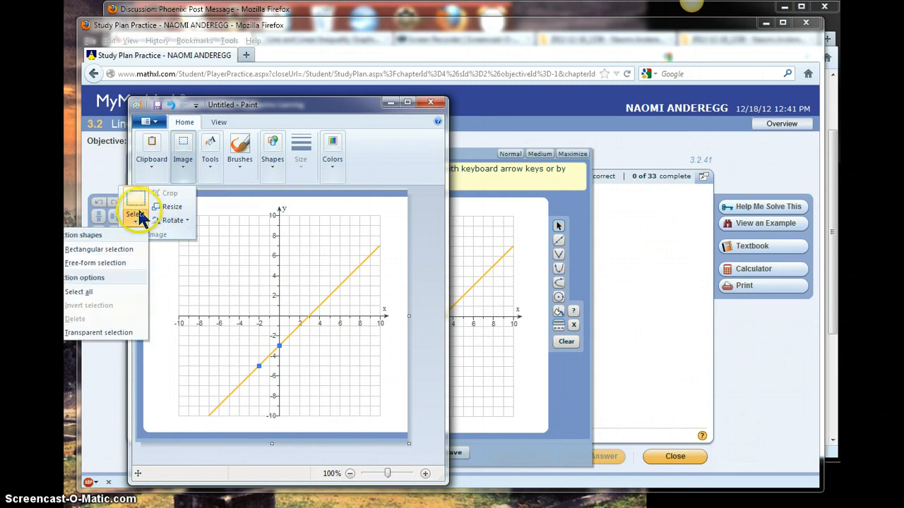
{"action": "left_click", "coordinate": [100, 251]}
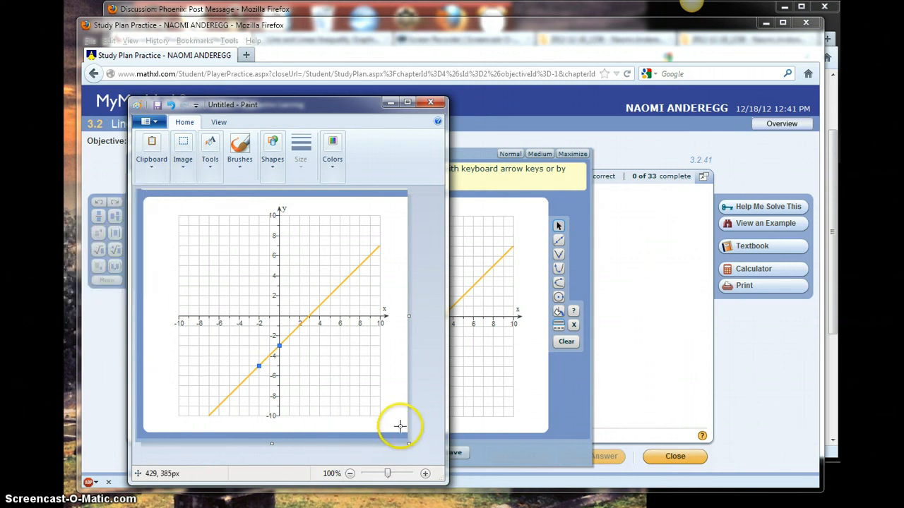
{"action": "left_click_drag", "start_coordinate": [400, 426], "coordinate": [164, 202]}
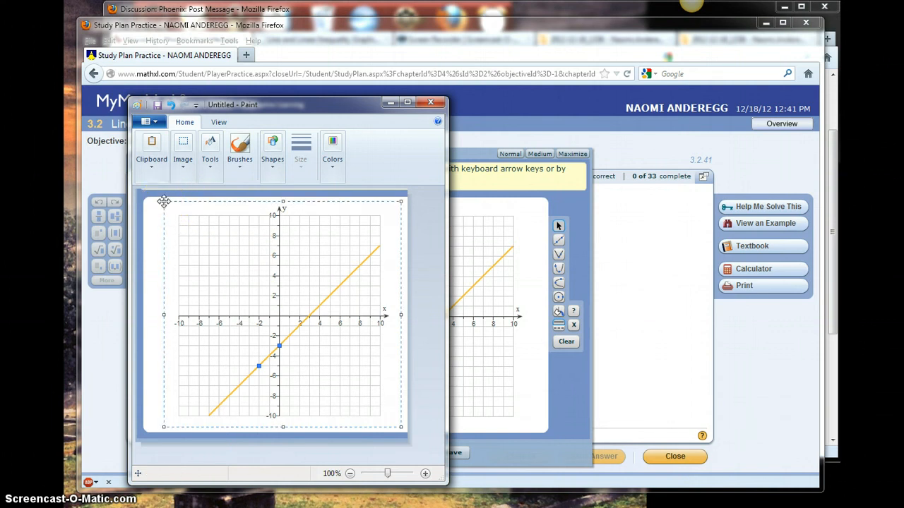